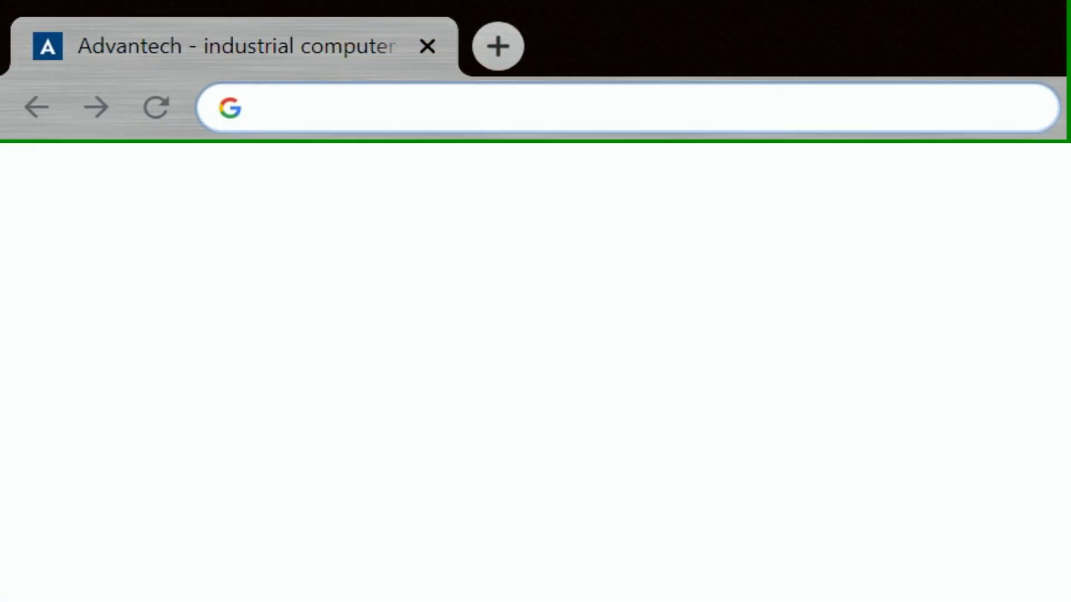
- Load flexiwan.testdrive-advantech-nfv.com in Chrome by accepting the 'fle' address suggestion
{"action": "type", "text": "fle"}
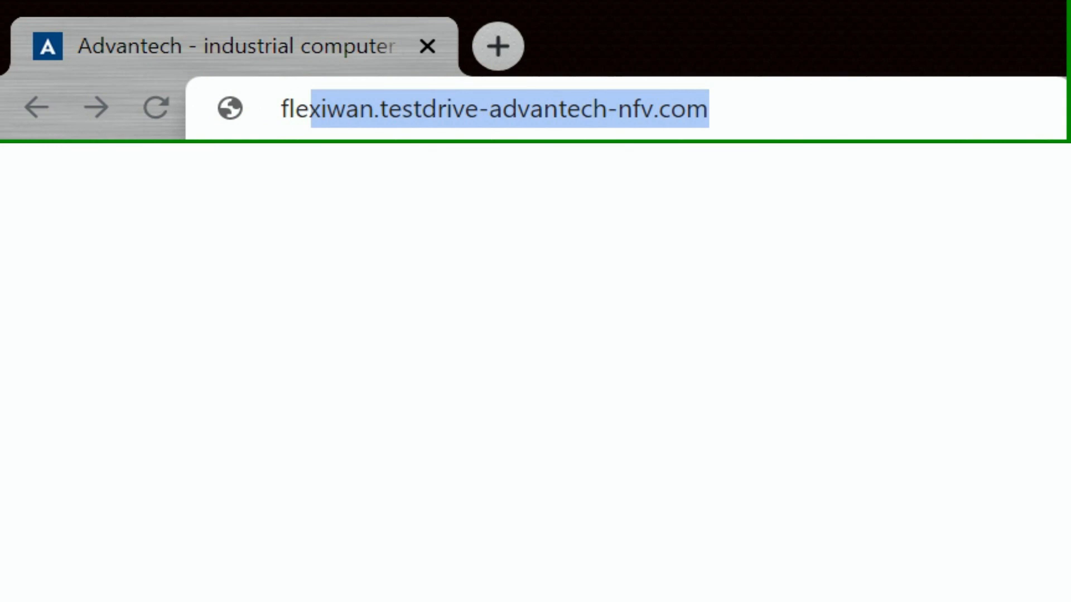
{"action": "key", "text": "Return"}
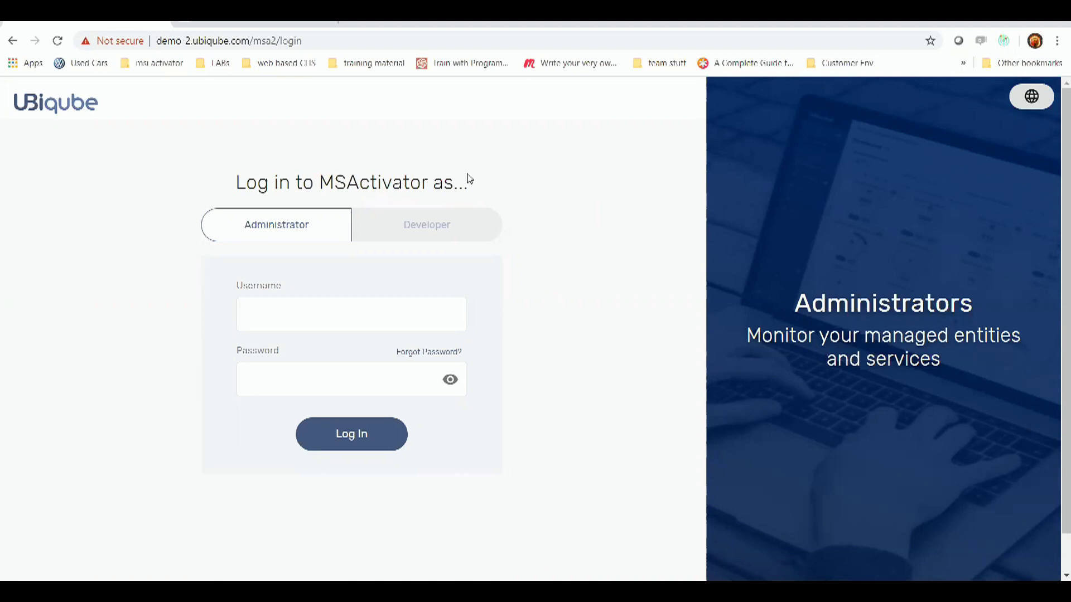
- Log in to MSActivator with the saved administrator username and password
{"action": "left_click", "coordinate": [328, 315]}
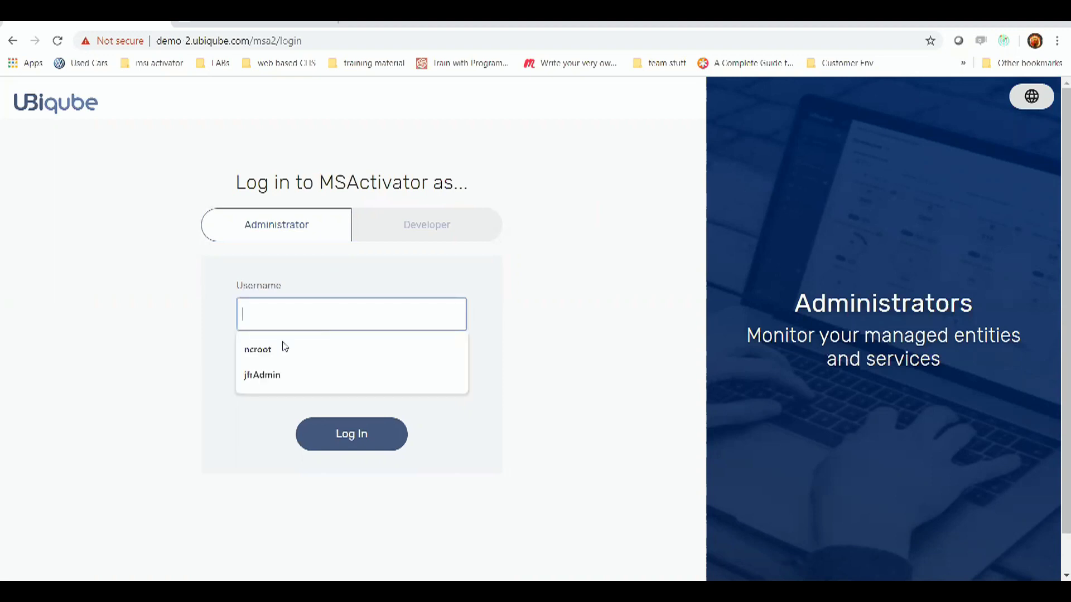
{"action": "left_click", "coordinate": [284, 353]}
{"action": "left_click", "coordinate": [298, 371]}
{"action": "type", "text": "•••••••"}
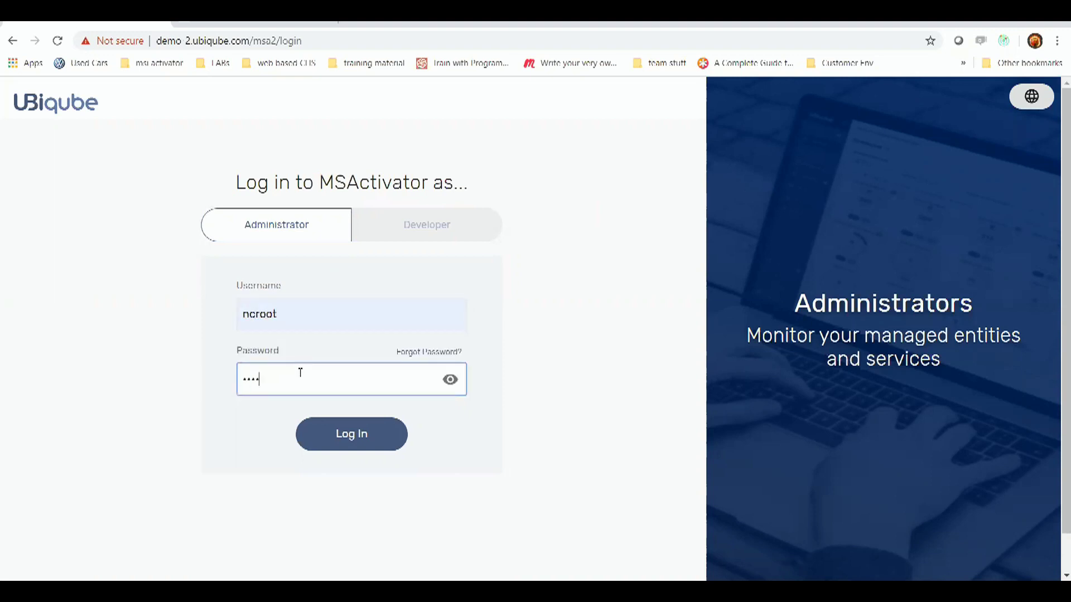
{"action": "key", "text": "Return"}
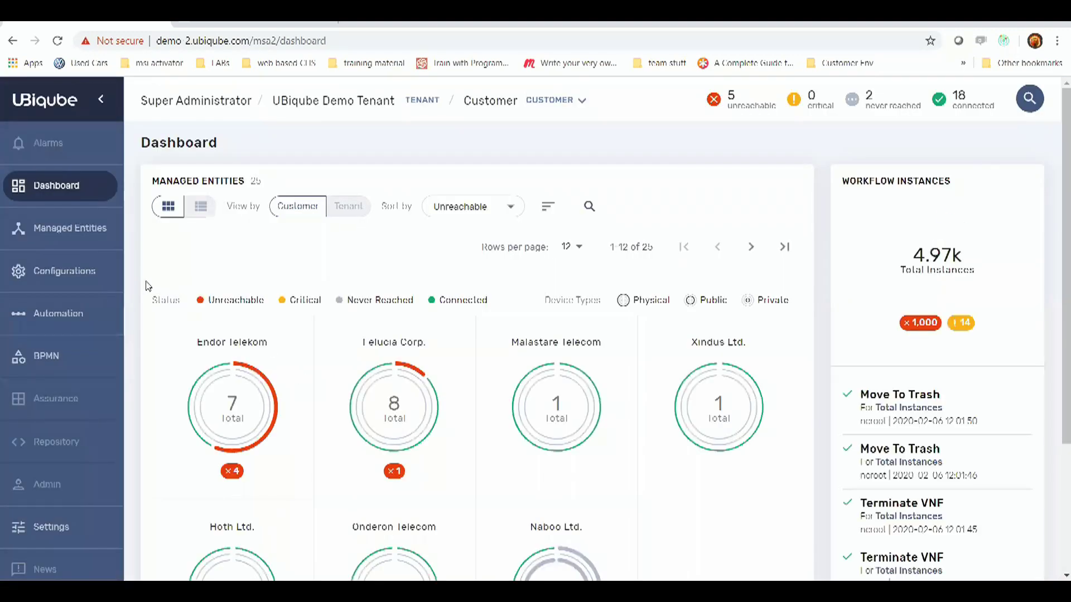
- Switch the customer to Hoth Ltd. and show its Automation workflows list
{"action": "left_click", "coordinate": [548, 102]}
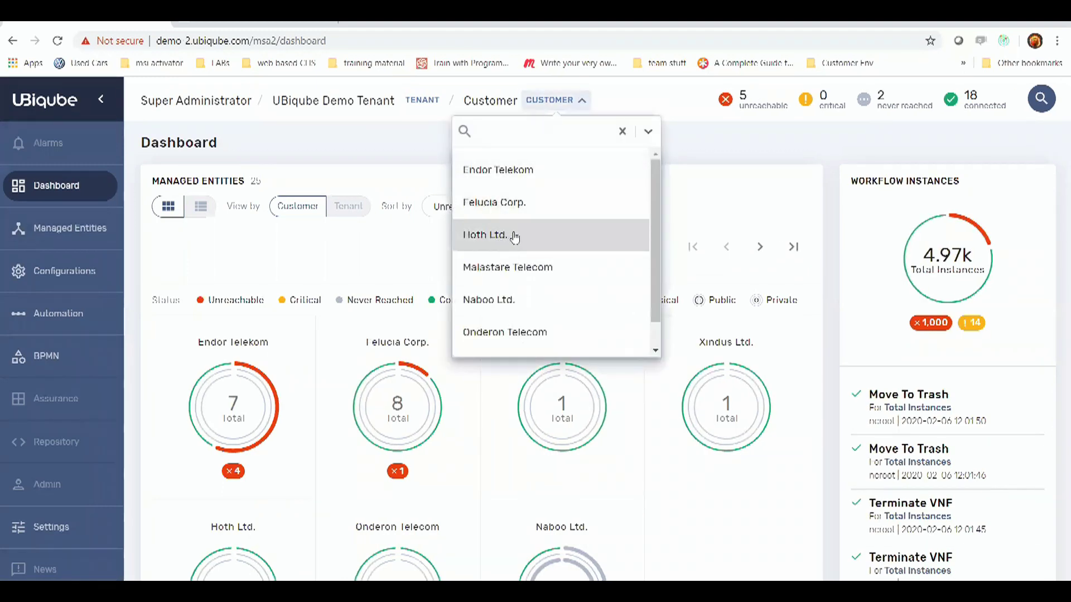
{"action": "left_click", "coordinate": [512, 236]}
{"action": "left_click", "coordinate": [78, 312]}
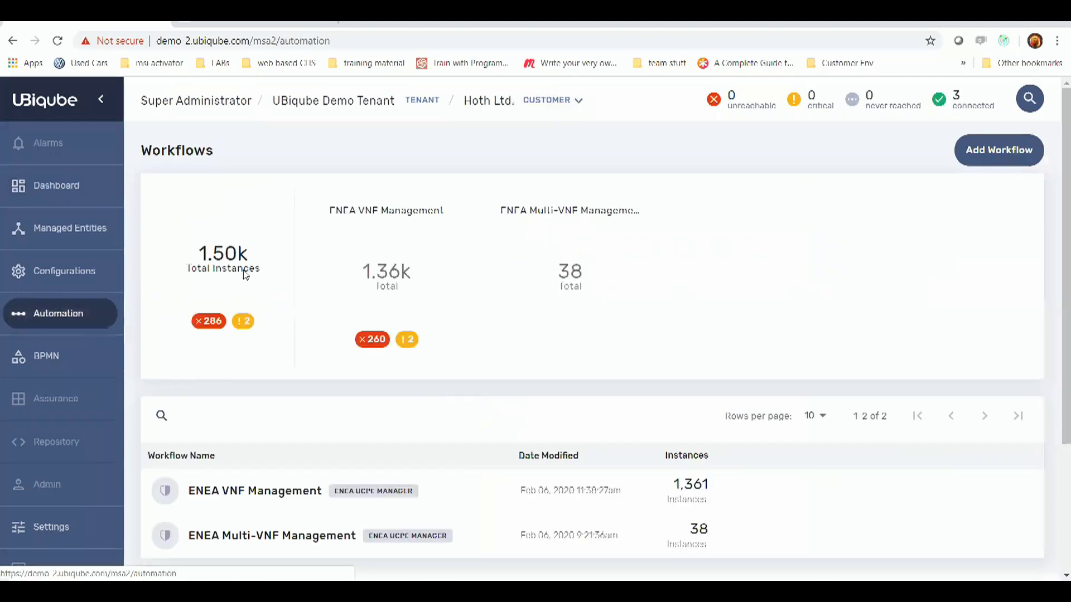
{"action": "scroll", "coordinate": [268, 368], "scroll_direction": "down", "scroll_amount": 3}
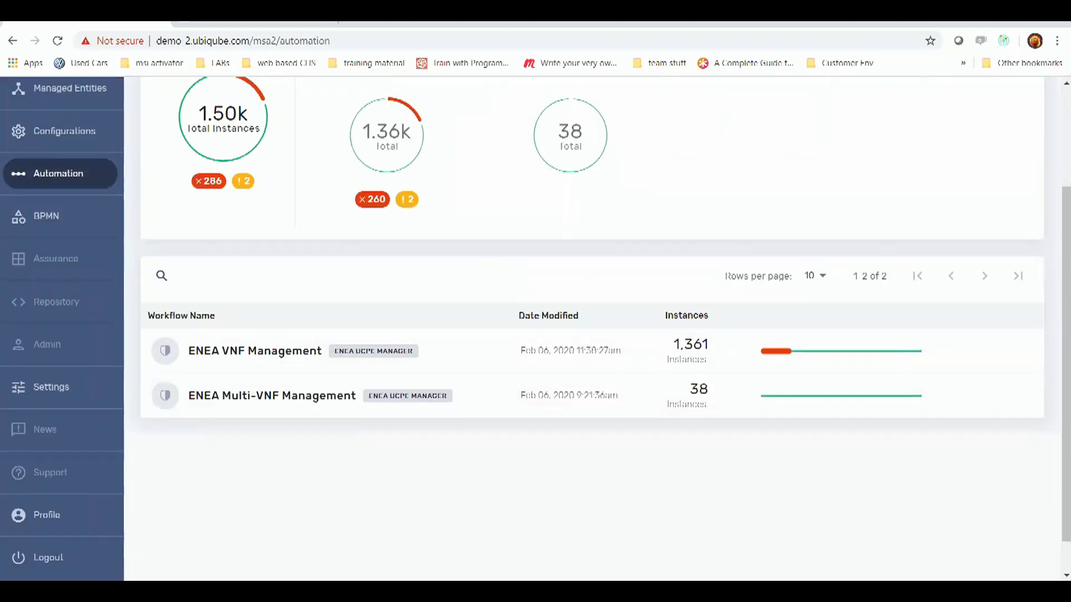
{"action": "scroll", "coordinate": [334, 111], "scroll_direction": "up", "scroll_amount": 3}
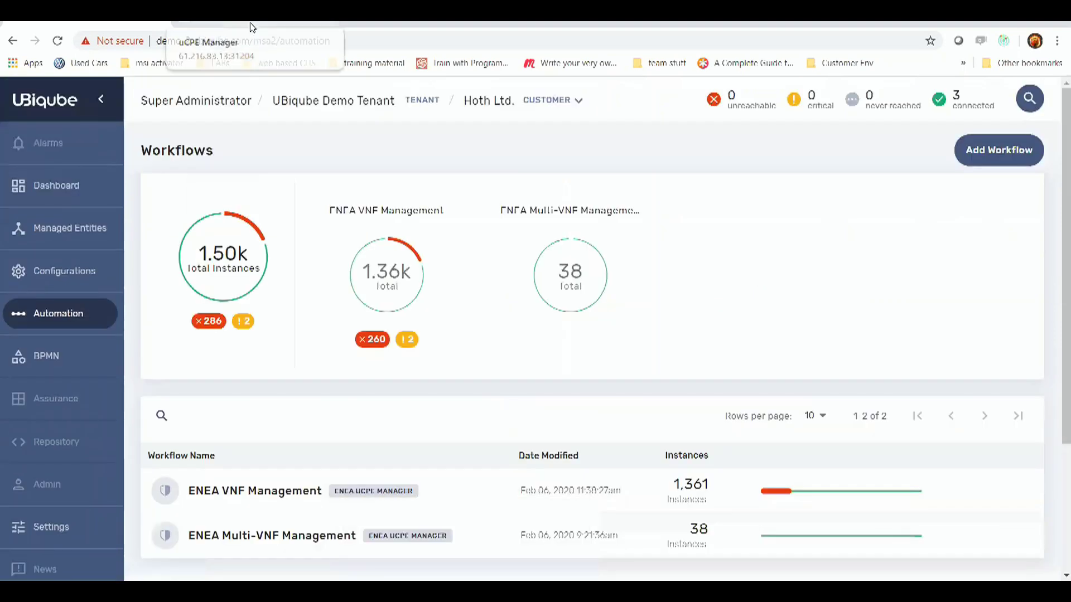
{"action": "left_click", "coordinate": [251, 27]}
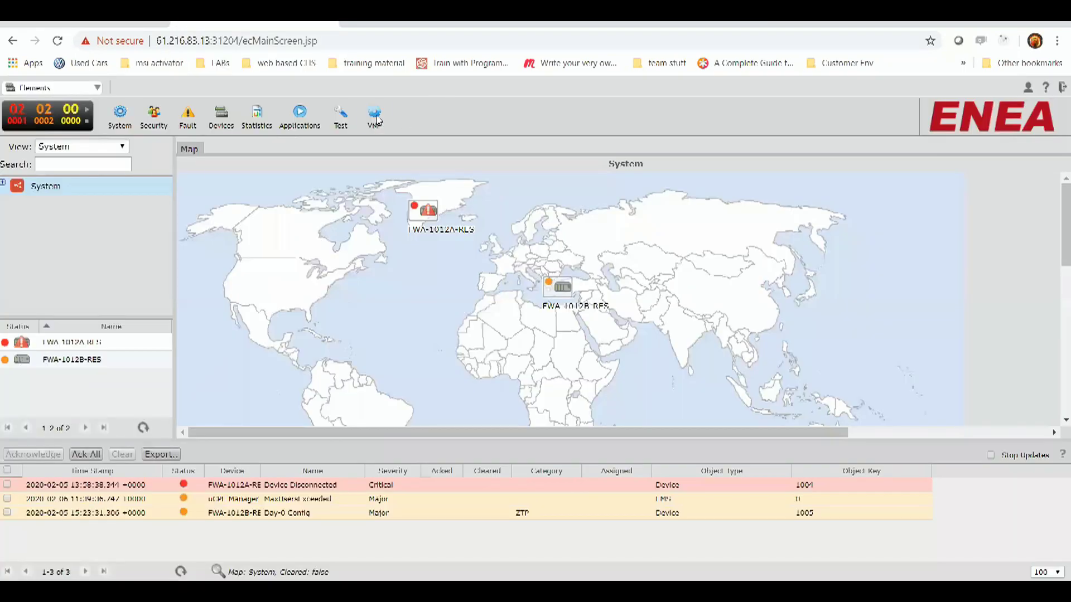
{"action": "left_click", "coordinate": [375, 116]}
{"action": "left_click", "coordinate": [397, 156]}
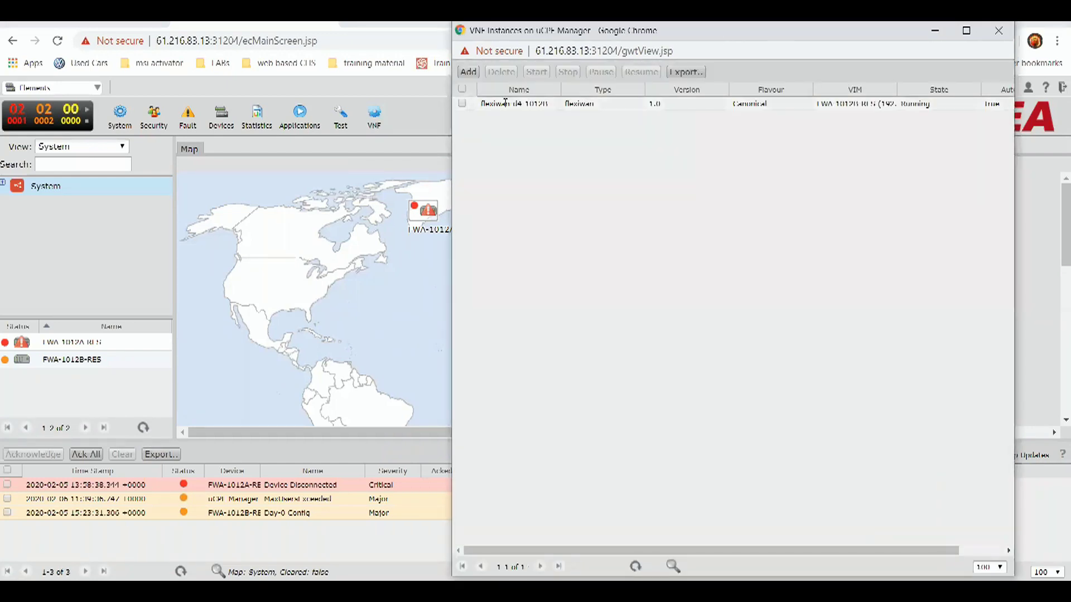
{"action": "left_click", "coordinate": [325, 139]}
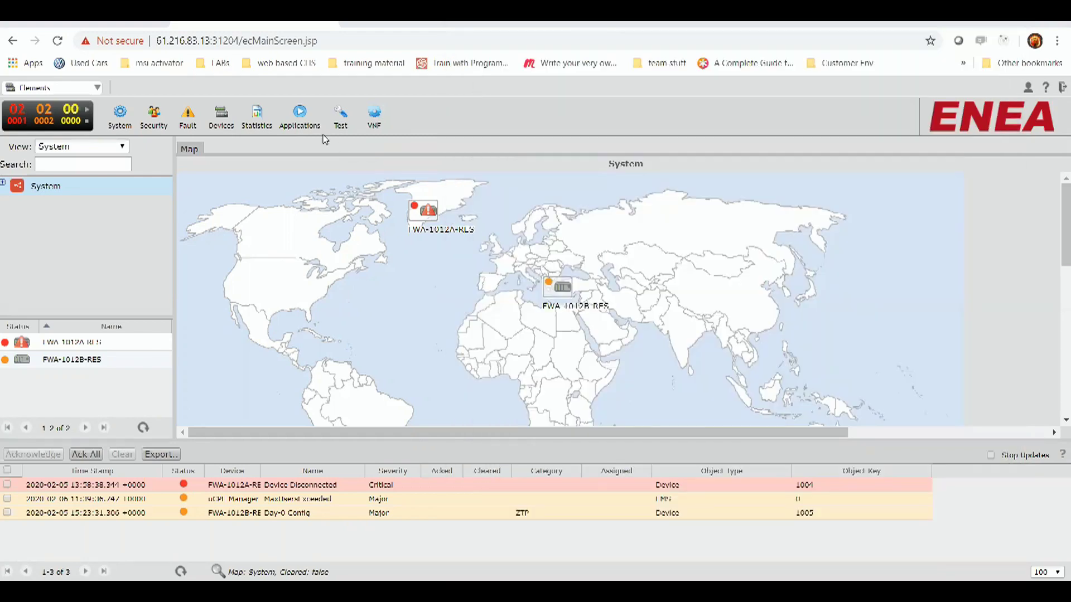
{"action": "left_click", "coordinate": [133, 25]}
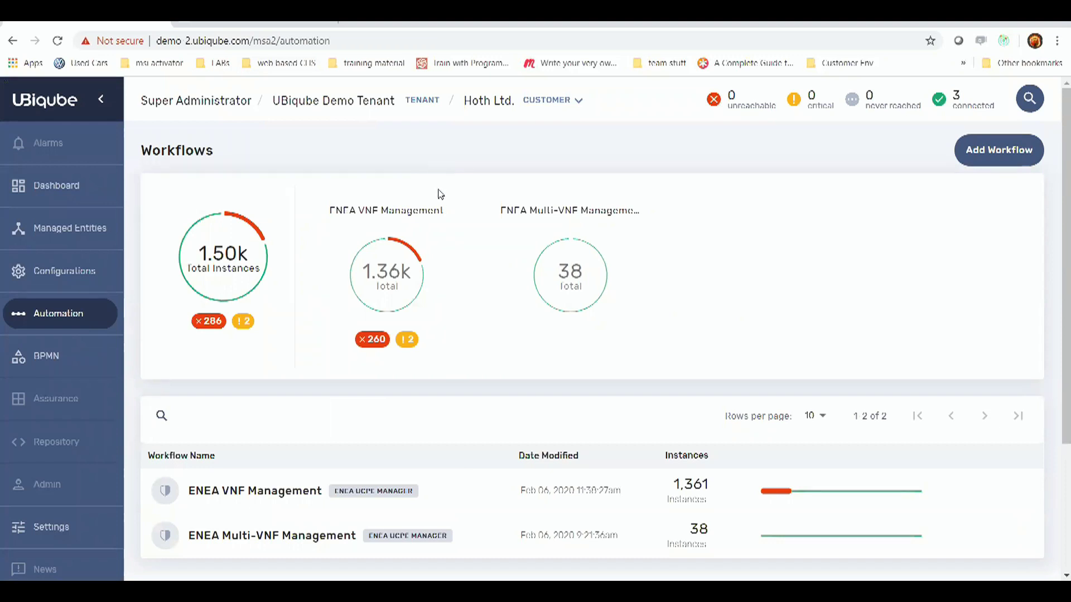
- Open the ENEA Multi-VNF Management workflow to view instance 404 on UBI302
{"action": "scroll", "coordinate": [441, 212], "scroll_direction": "down", "scroll_amount": 3}
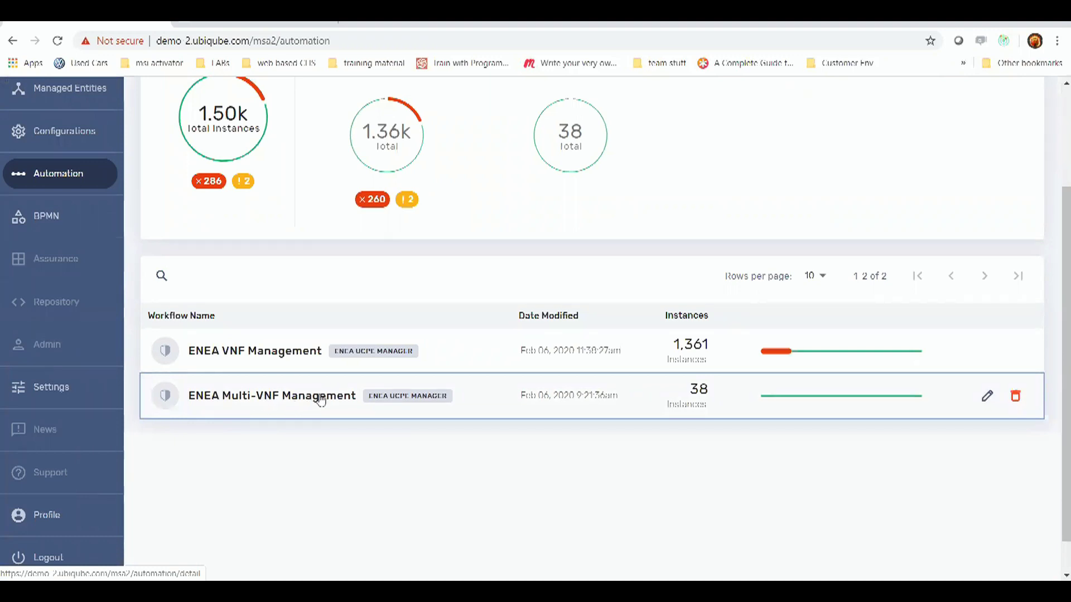
{"action": "left_click", "coordinate": [259, 406]}
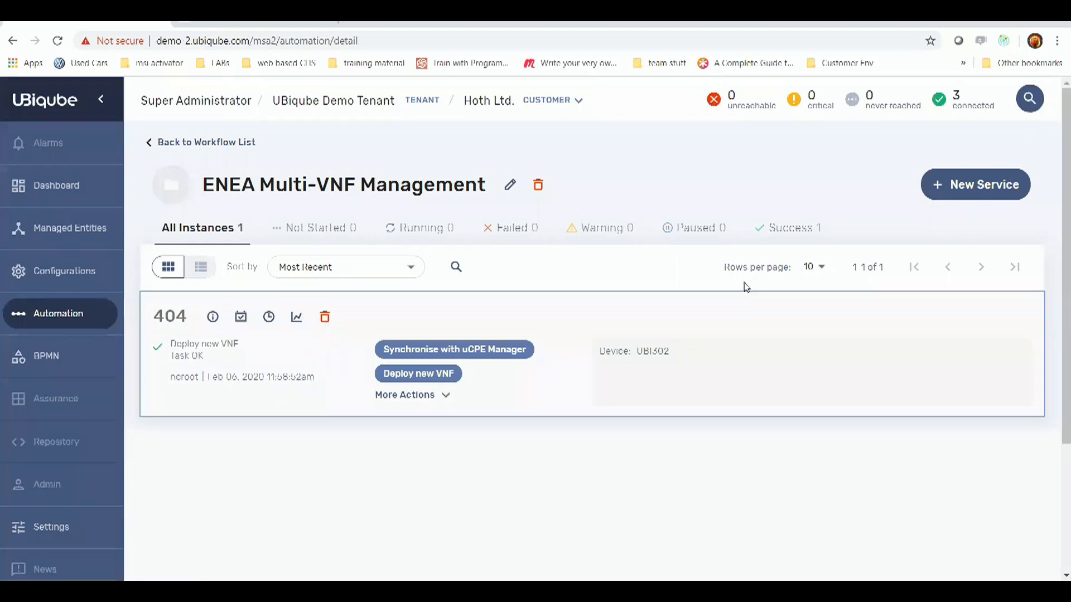
- Open instance 404's Deploy new VNF form for flexiwan and pfsense, checking uCPE device 1005 in uCPE Manager
{"action": "left_click", "coordinate": [392, 374]}
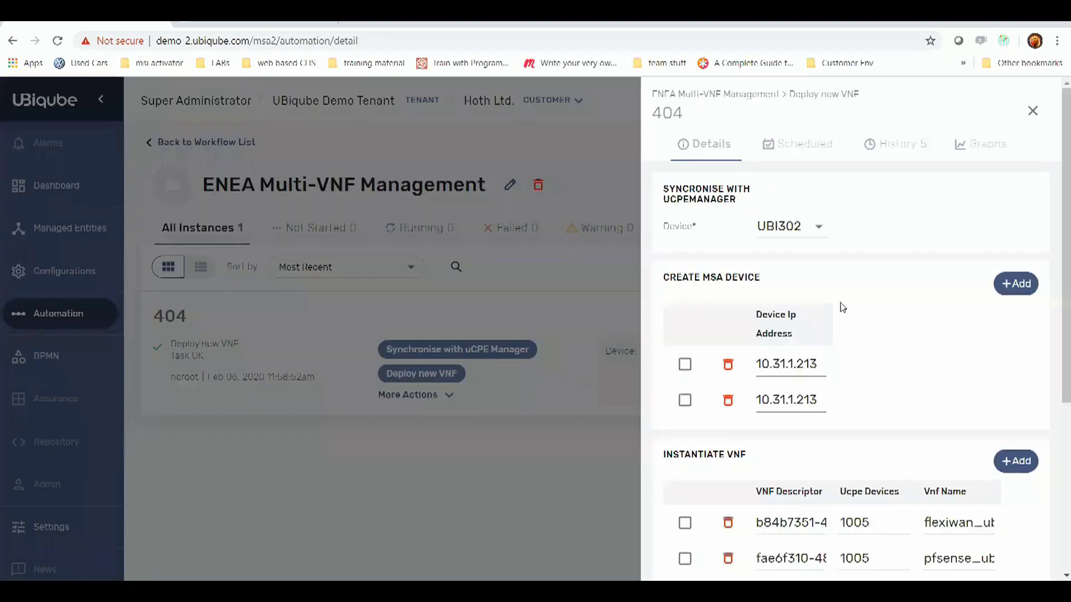
{"action": "scroll", "coordinate": [841, 305], "scroll_direction": "down", "scroll_amount": 4}
{"action": "scroll", "coordinate": [842, 305], "scroll_direction": "up", "scroll_amount": 1}
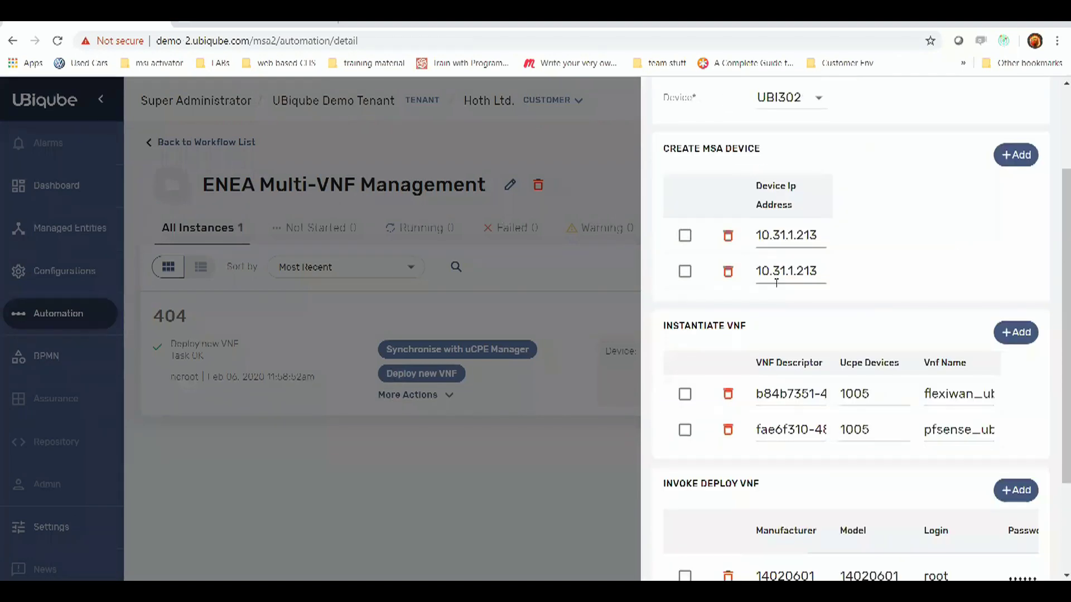
{"action": "scroll", "coordinate": [801, 333], "scroll_direction": "down", "scroll_amount": 1}
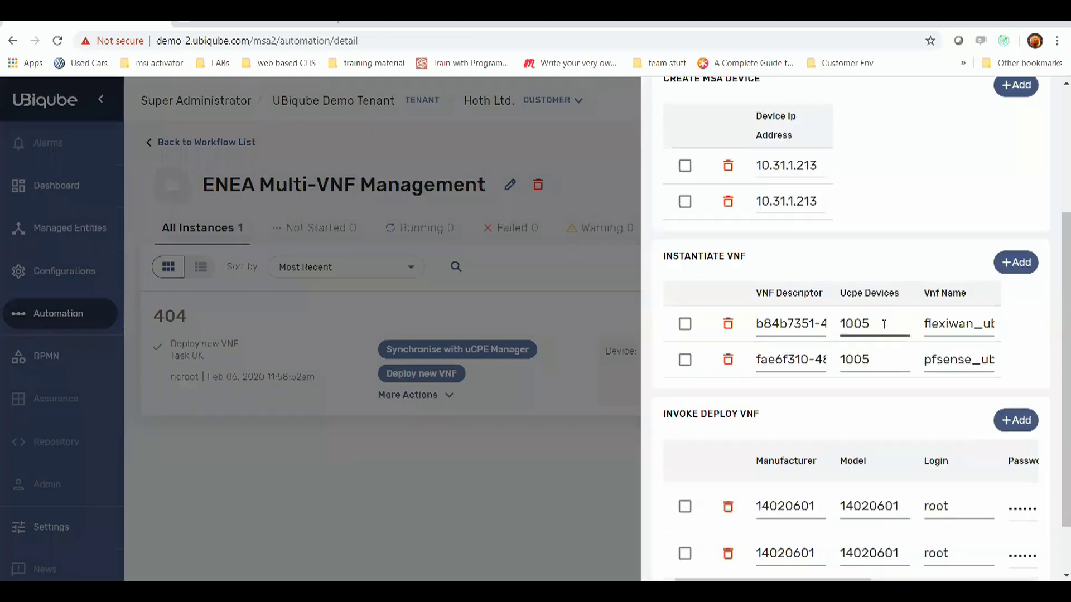
{"action": "left_click_drag", "start_coordinate": [884, 321], "coordinate": [841, 323]}
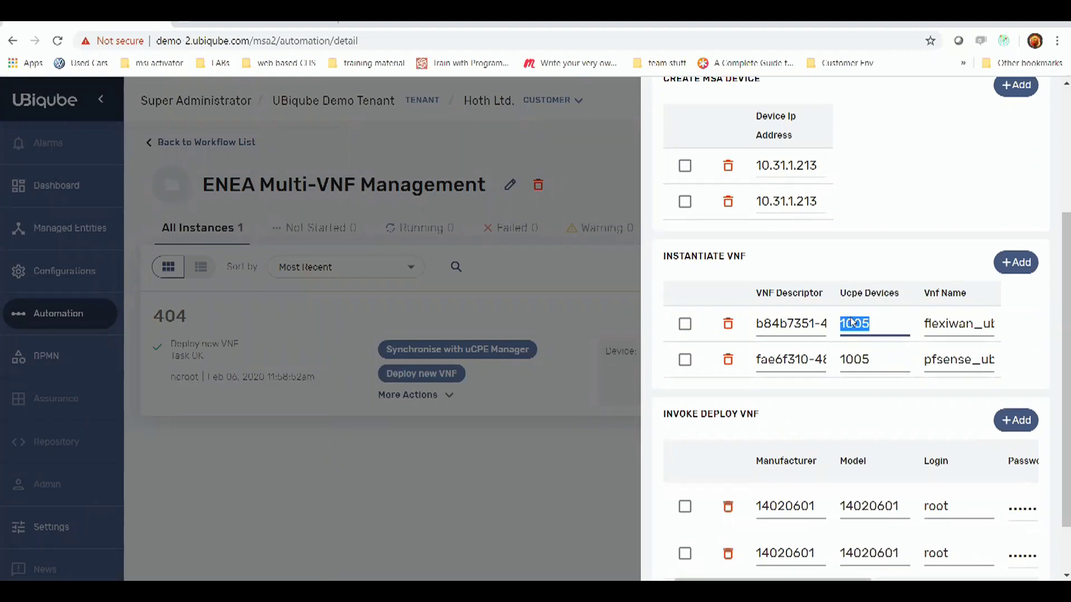
{"action": "left_click", "coordinate": [242, 27]}
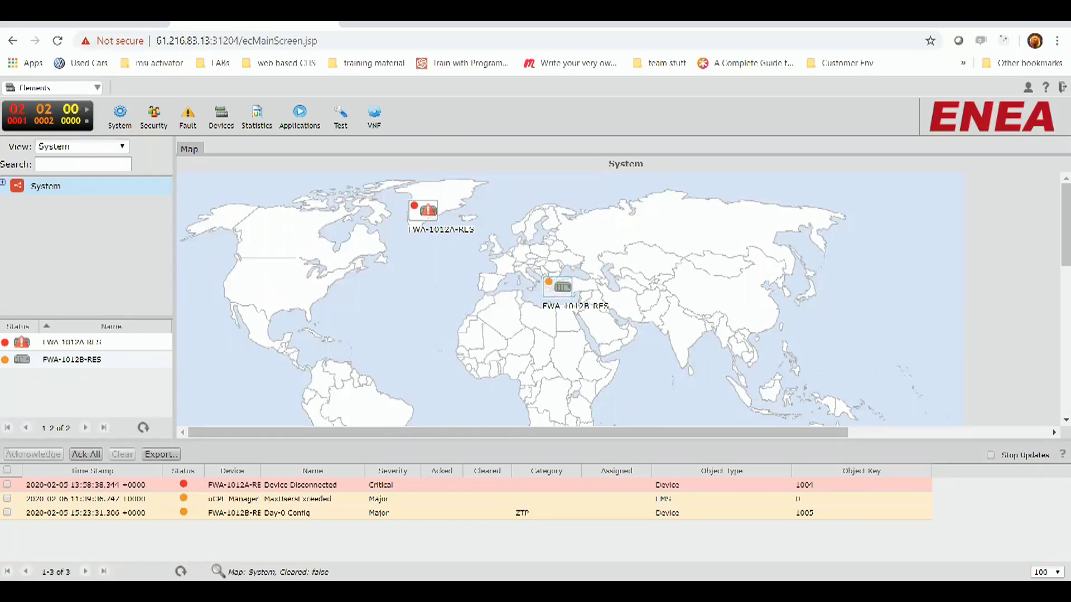
{"action": "left_click", "coordinate": [134, 26]}
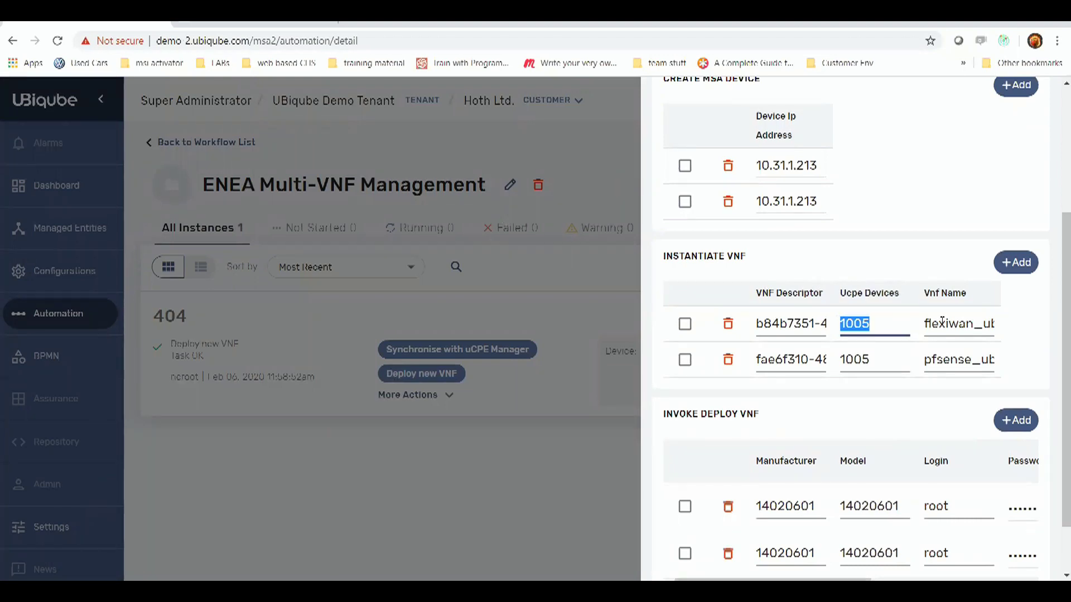
{"action": "scroll", "coordinate": [944, 318], "scroll_direction": "down", "scroll_amount": 2}
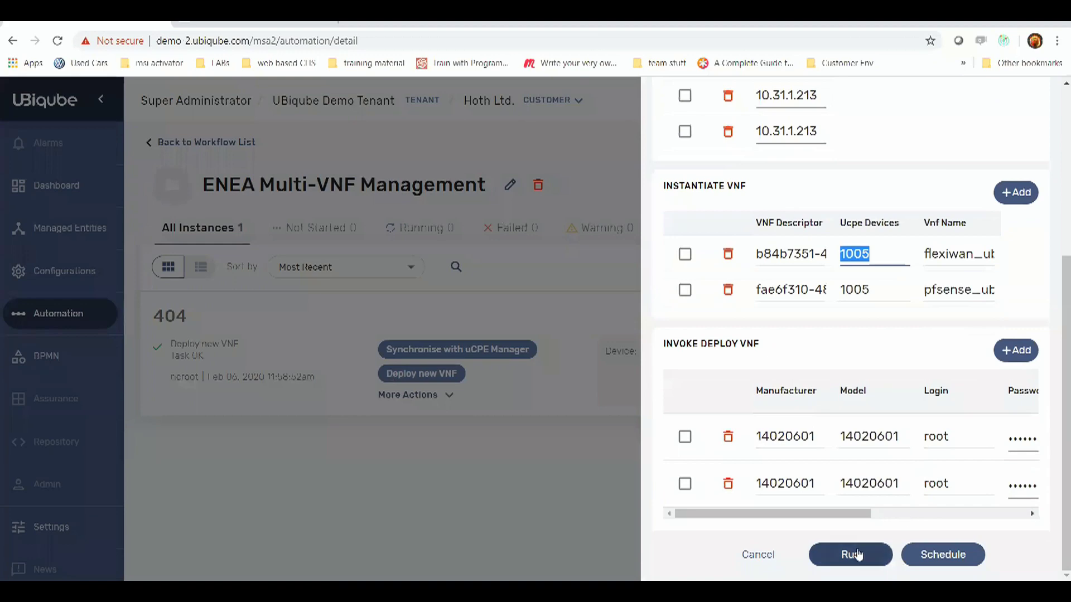
- Run the flexiWAN and pfSense deployment and close the result summary and details panel
{"action": "left_click", "coordinate": [851, 555]}
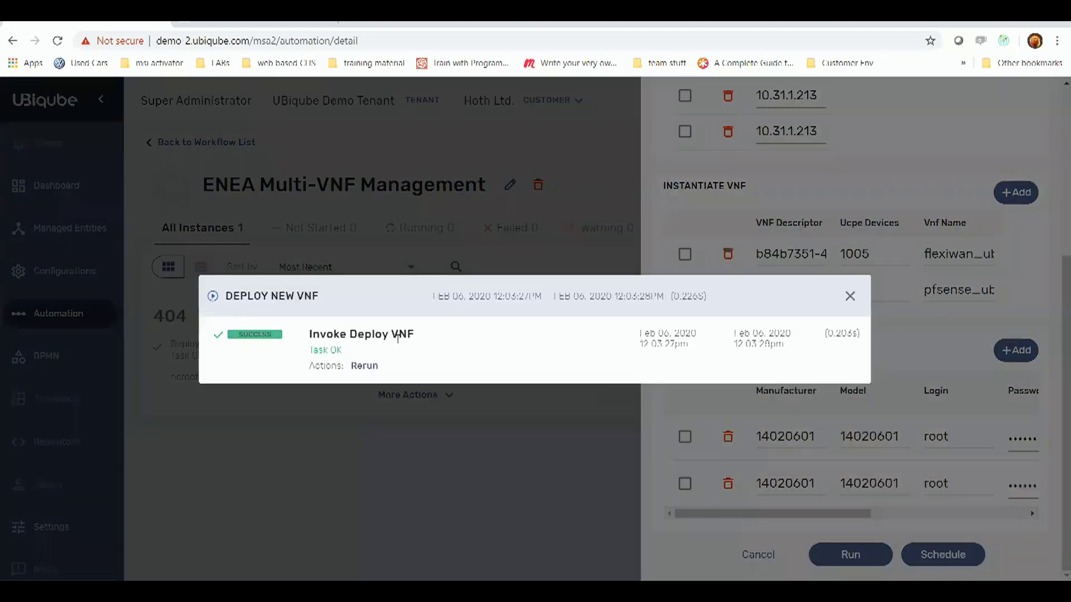
{"action": "left_click", "coordinate": [389, 470]}
{"action": "left_click", "coordinate": [203, 394]}
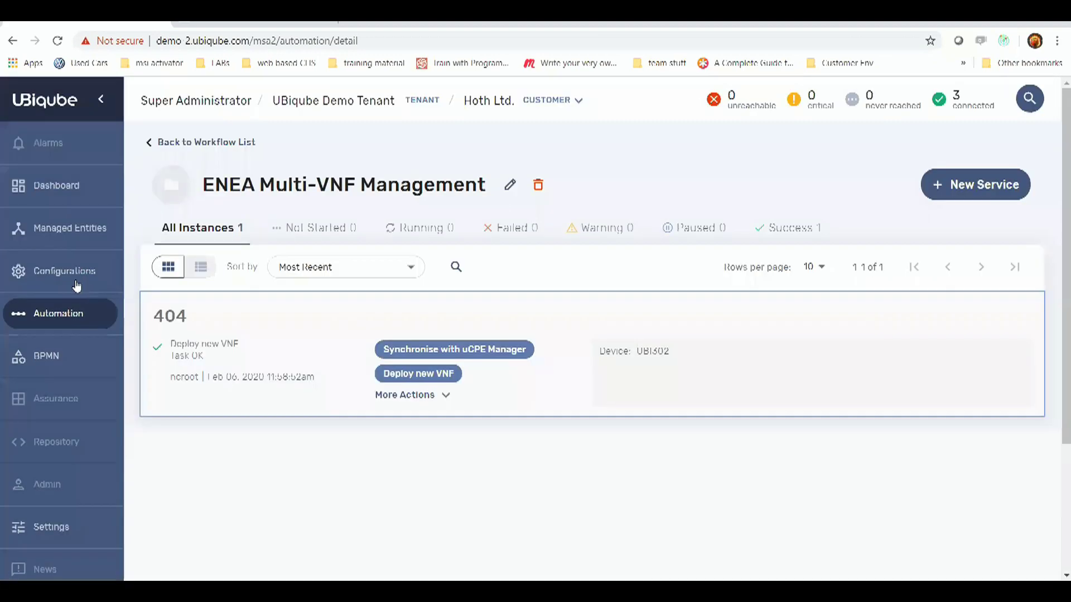
- Open the ENEA VNF Management workflow and view new instance 436's run history
{"action": "left_click", "coordinate": [72, 312]}
{"action": "left_click", "coordinate": [227, 492]}
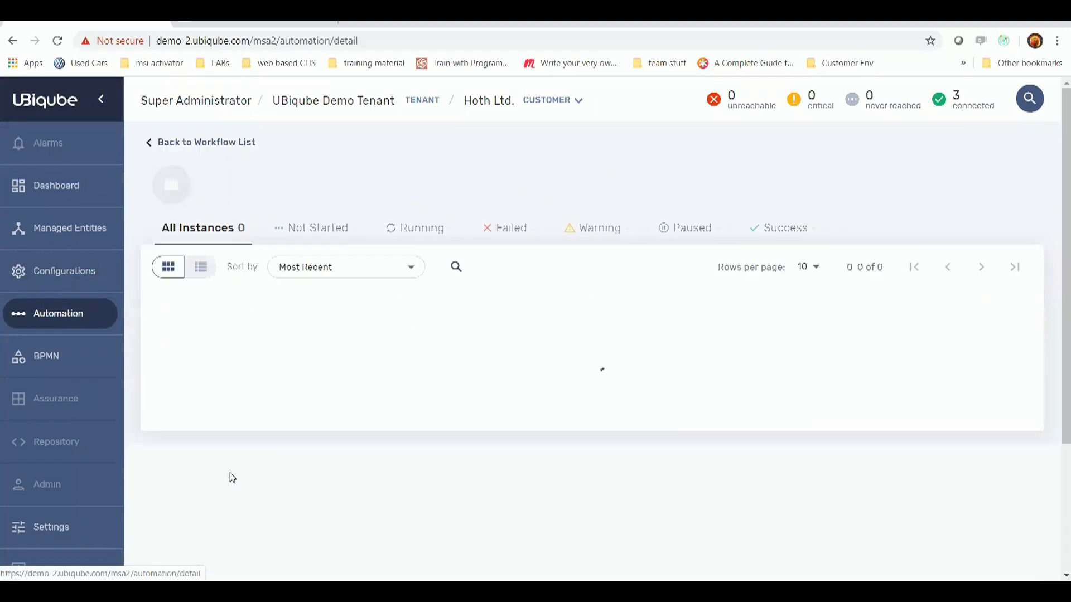
{"action": "scroll", "coordinate": [267, 262], "scroll_direction": "down", "scroll_amount": 3}
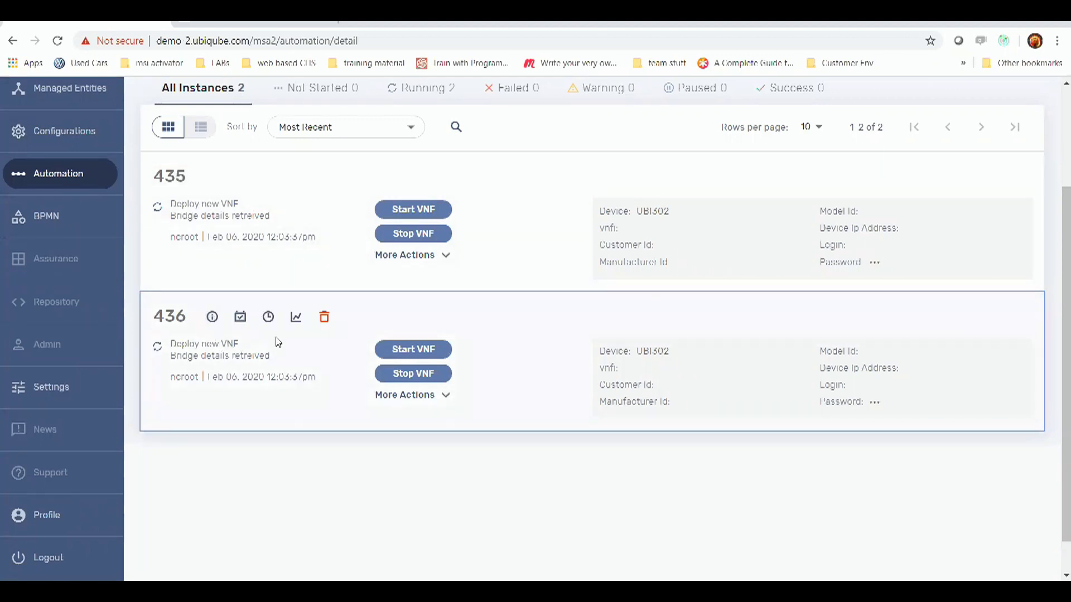
{"action": "left_click", "coordinate": [269, 318]}
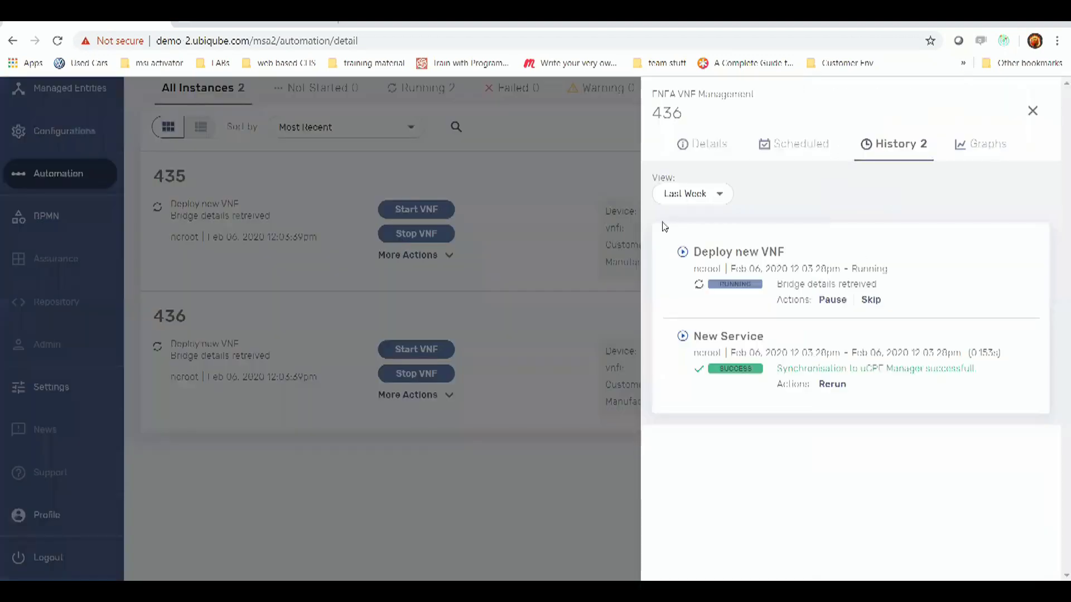
{"action": "left_click", "coordinate": [1016, 252]}
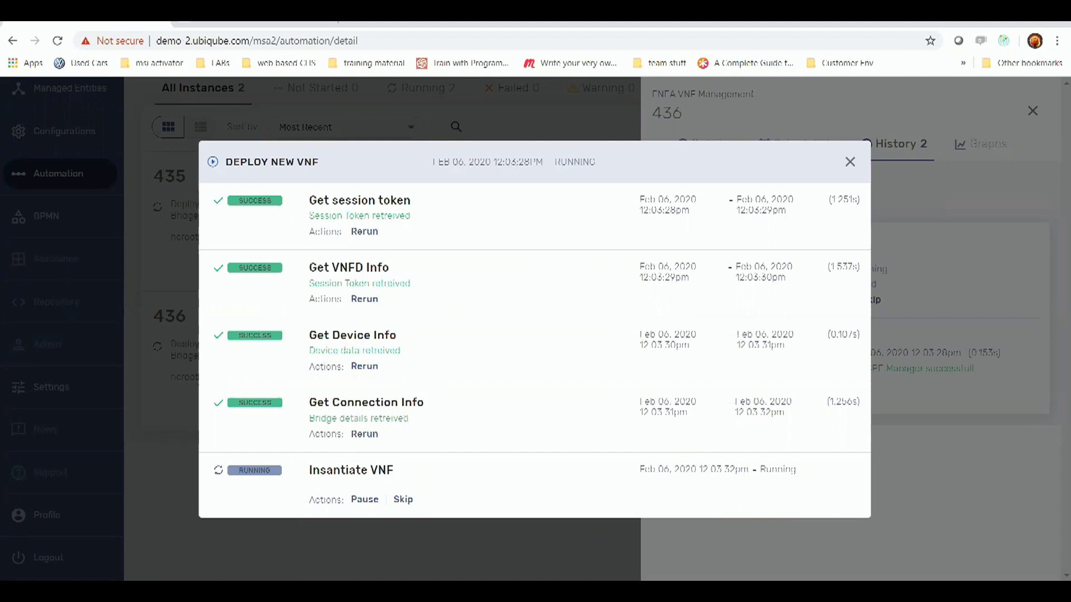
{"action": "key", "text": "alt+Tab"}
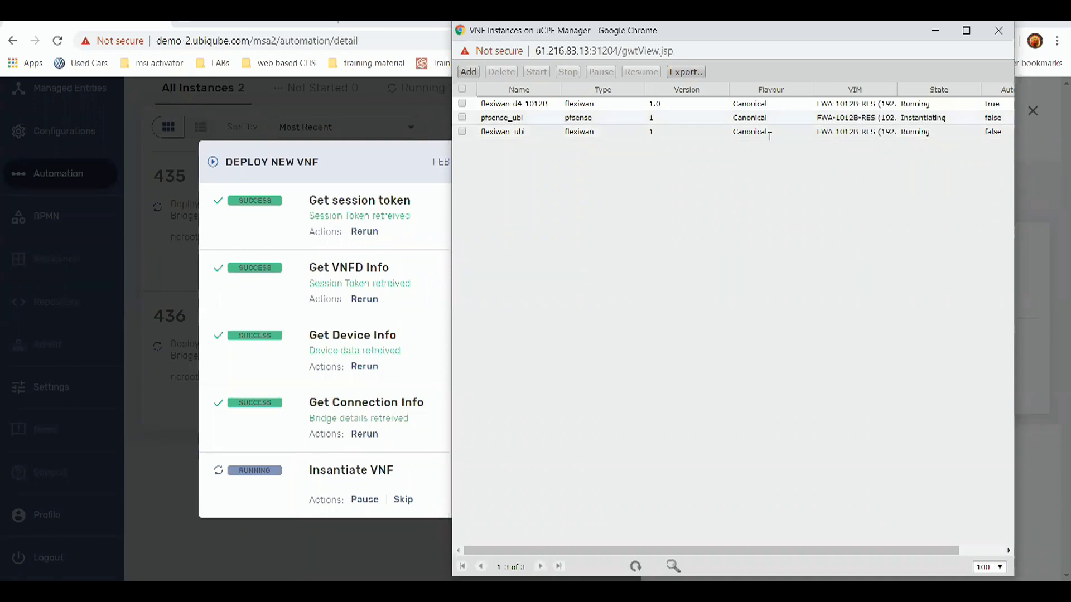
{"action": "left_click", "coordinate": [152, 480]}
{"action": "left_click", "coordinate": [212, 440]}
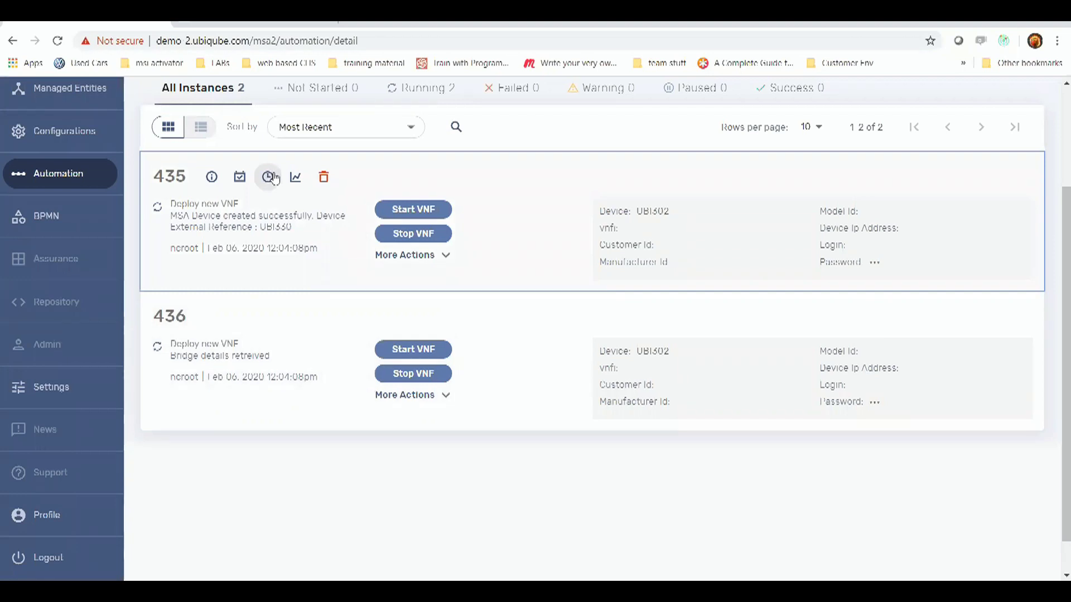
- Review instance 435's Deploy new VNF step list, all steps successful in 51.339s
{"action": "left_click", "coordinate": [269, 176]}
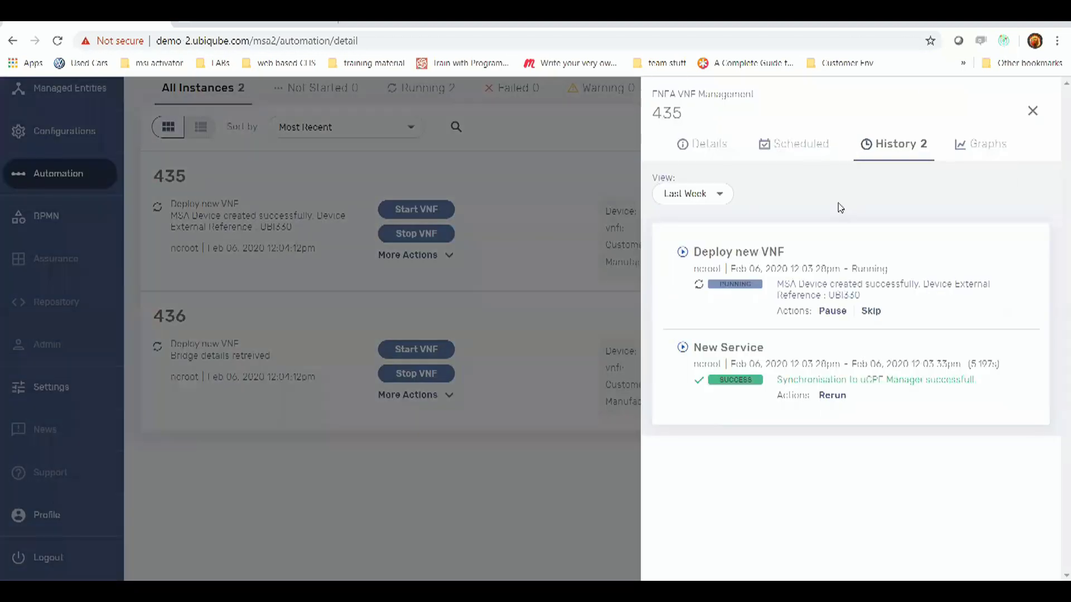
{"action": "left_click", "coordinate": [1023, 252]}
{"action": "scroll", "coordinate": [320, 210], "scroll_direction": "down", "scroll_amount": 5}
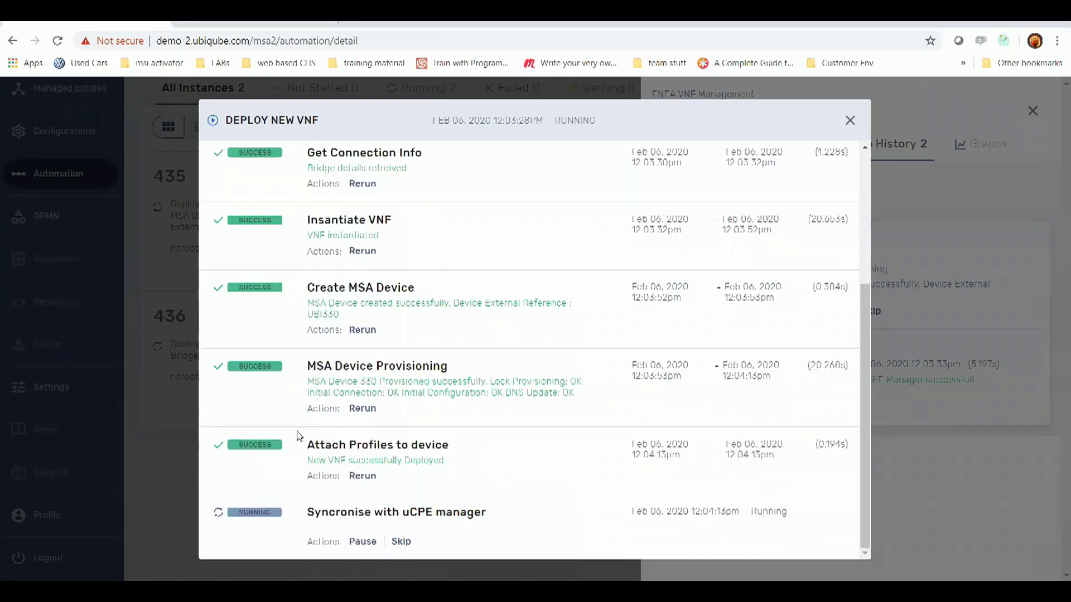
{"action": "left_click_drag", "start_coordinate": [308, 287], "coordinate": [414, 287]}
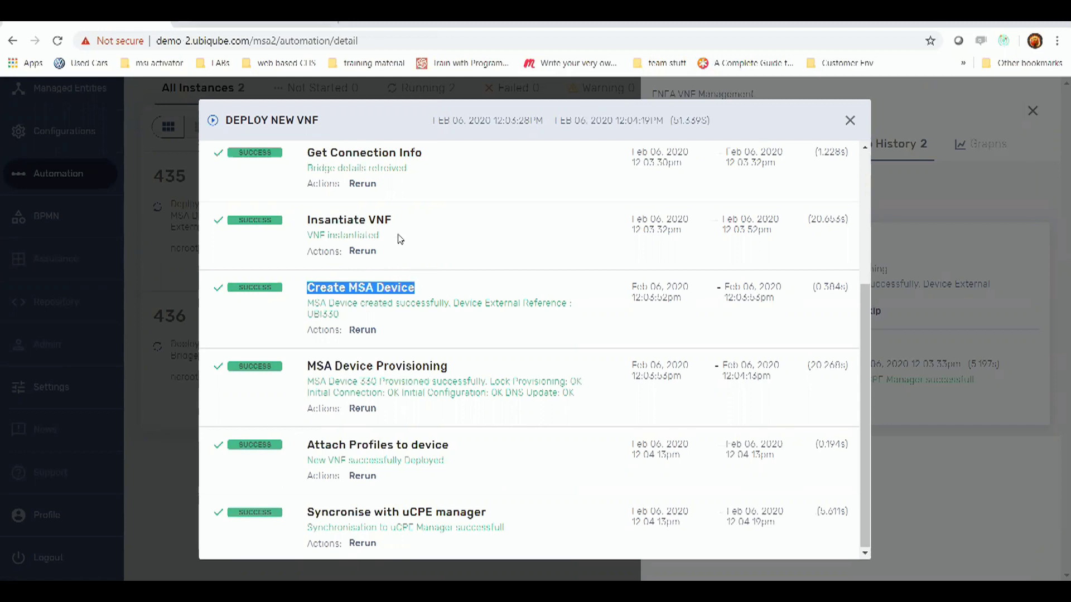
{"action": "left_click", "coordinate": [420, 211]}
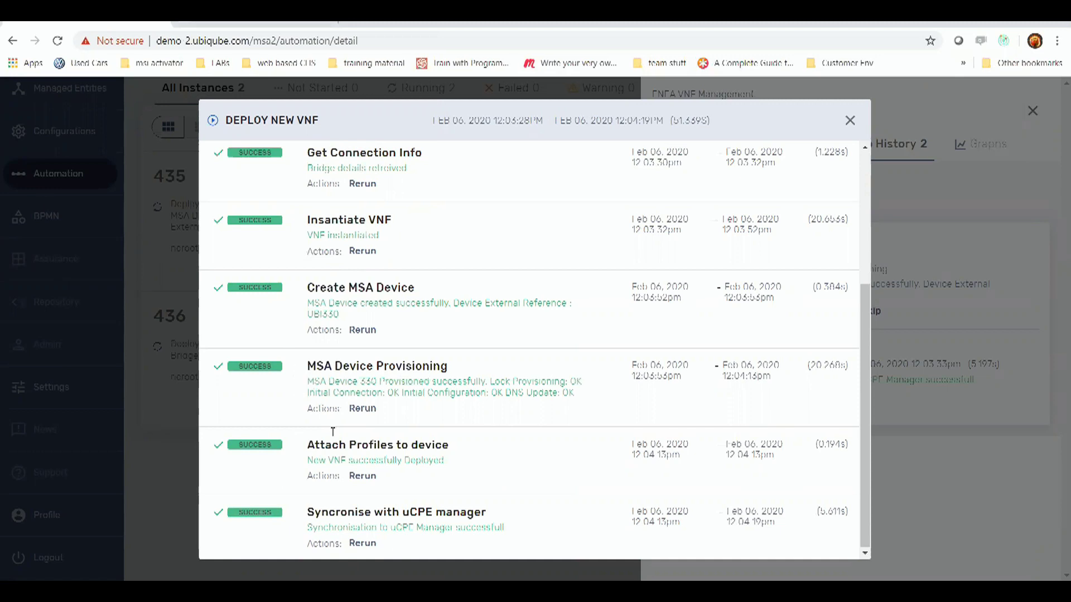
- Verify flexiwan_ubi and pfsense_ubi appear under Managed Entities, then return to the workflows list
{"action": "left_click", "coordinate": [850, 122]}
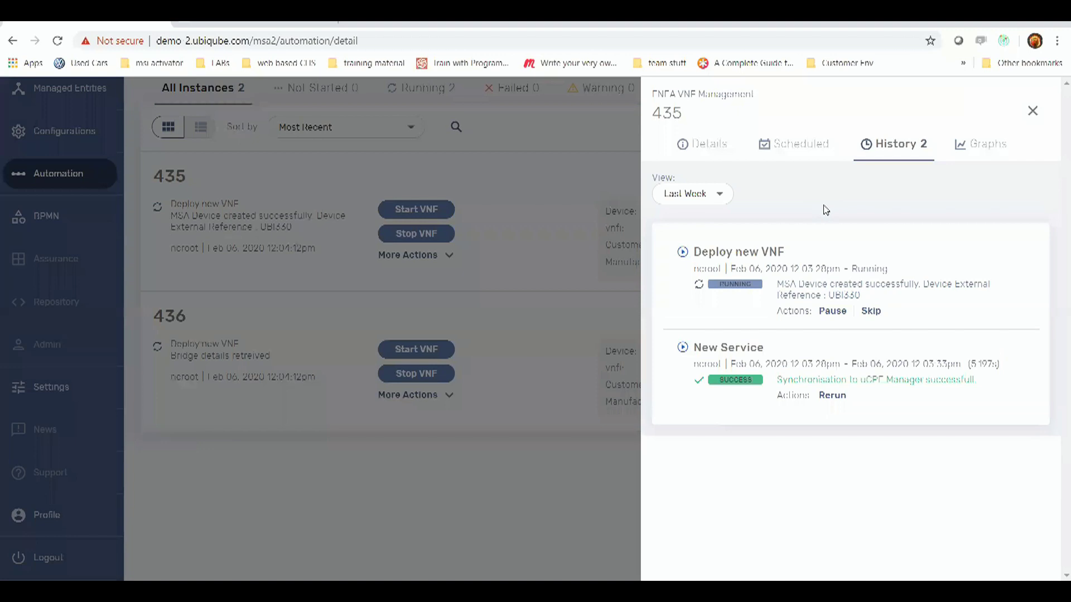
{"action": "left_click", "coordinate": [536, 231]}
{"action": "scroll", "coordinate": [79, 174], "scroll_direction": "up", "scroll_amount": 3}
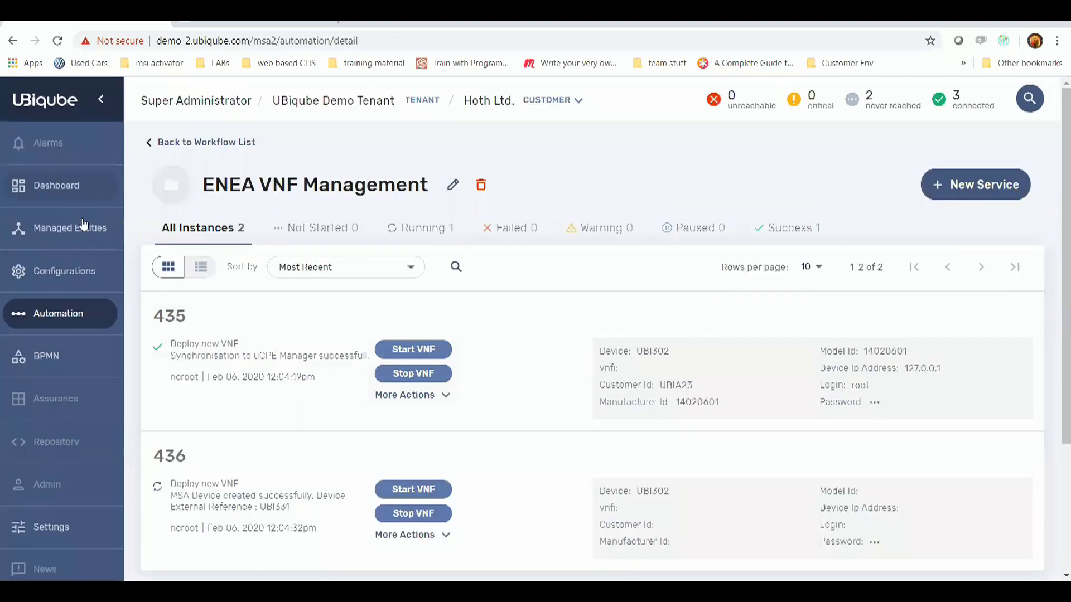
{"action": "left_click", "coordinate": [83, 229]}
{"action": "scroll", "coordinate": [396, 241], "scroll_direction": "down", "scroll_amount": 5}
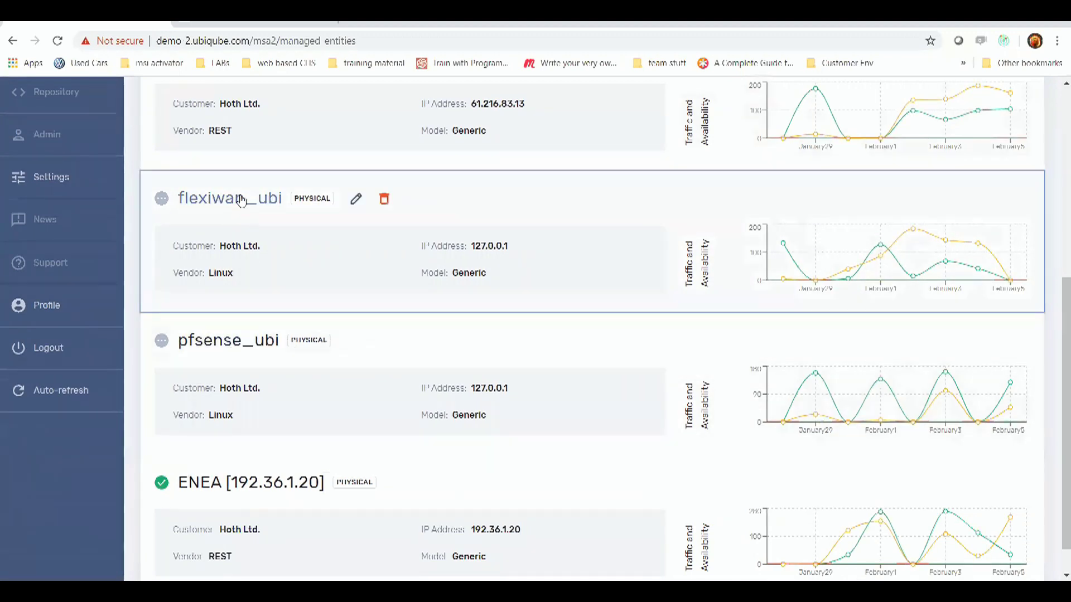
{"action": "scroll", "coordinate": [223, 198], "scroll_direction": "up", "scroll_amount": 4}
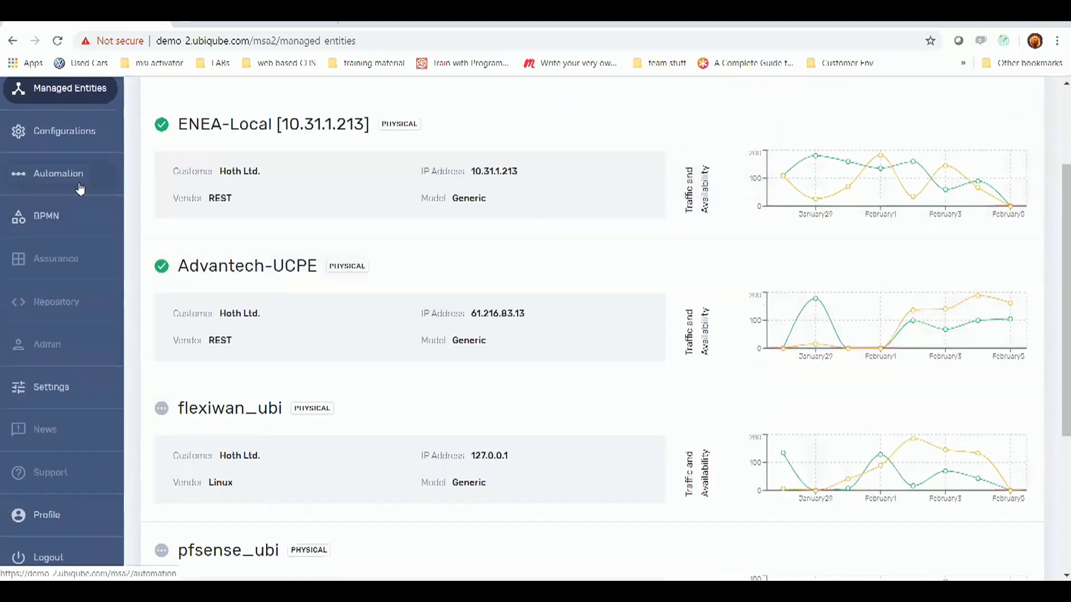
{"action": "left_click", "coordinate": [80, 187]}
- Open ENEA VNF Management and confirm flexiwan_ubi and pfsense_ubi are Running in uCPE Manager
{"action": "scroll", "coordinate": [307, 313], "scroll_direction": "down", "scroll_amount": 3}
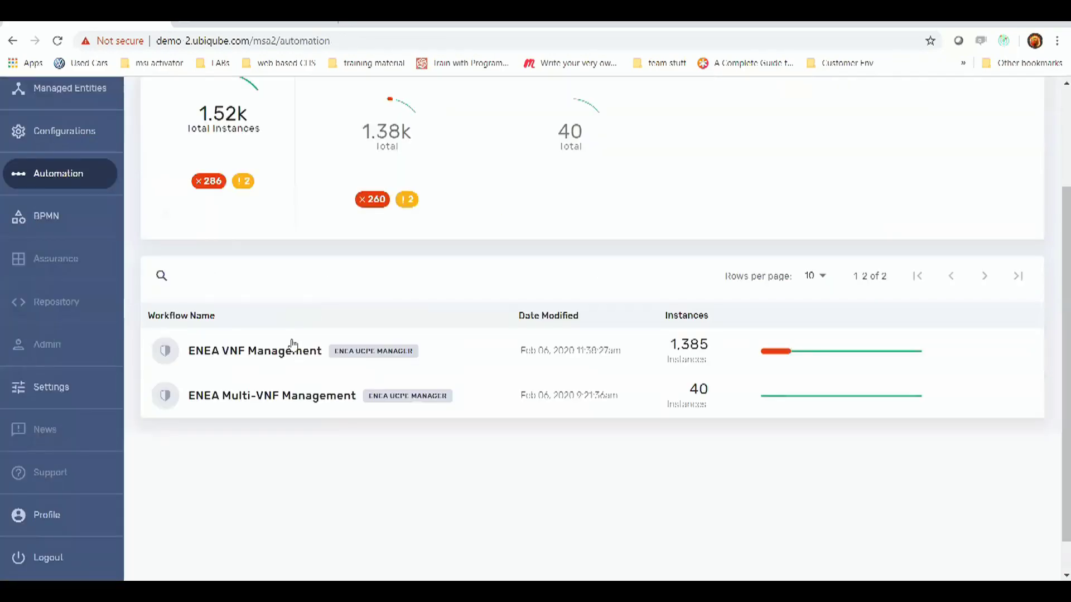
{"action": "left_click", "coordinate": [288, 355]}
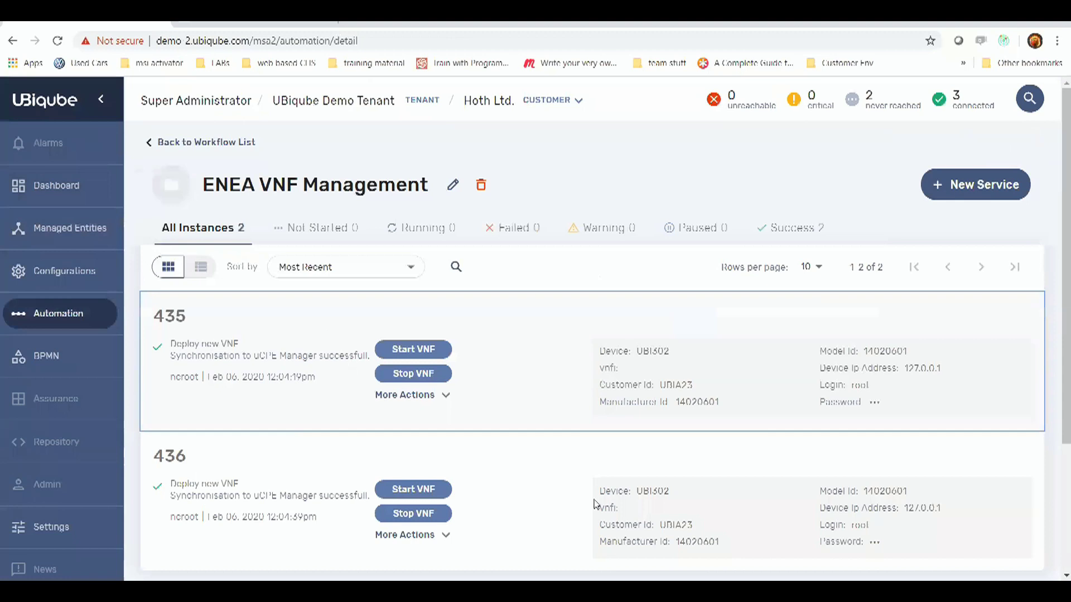
{"action": "key", "text": "alt+Tab"}
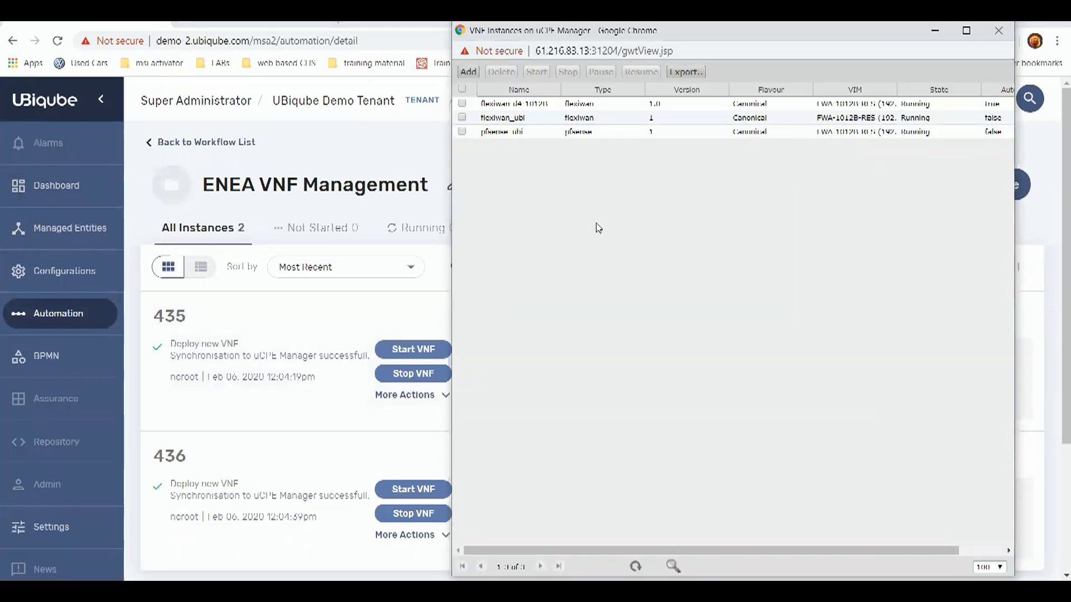
- Run Stop VNF on instance 435
{"action": "left_click", "coordinate": [427, 306]}
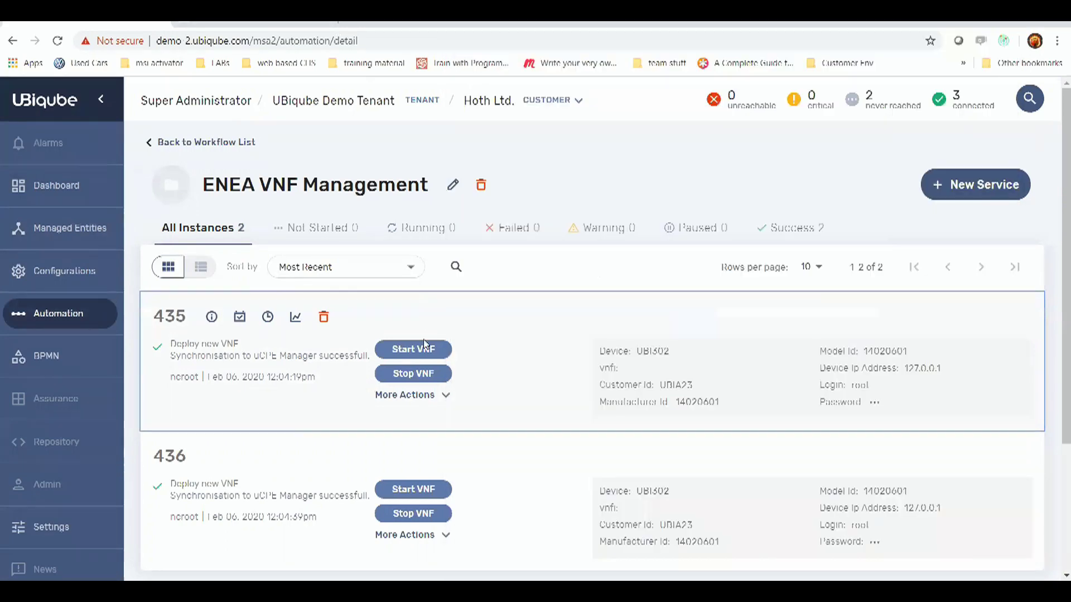
{"action": "left_click", "coordinate": [413, 374]}
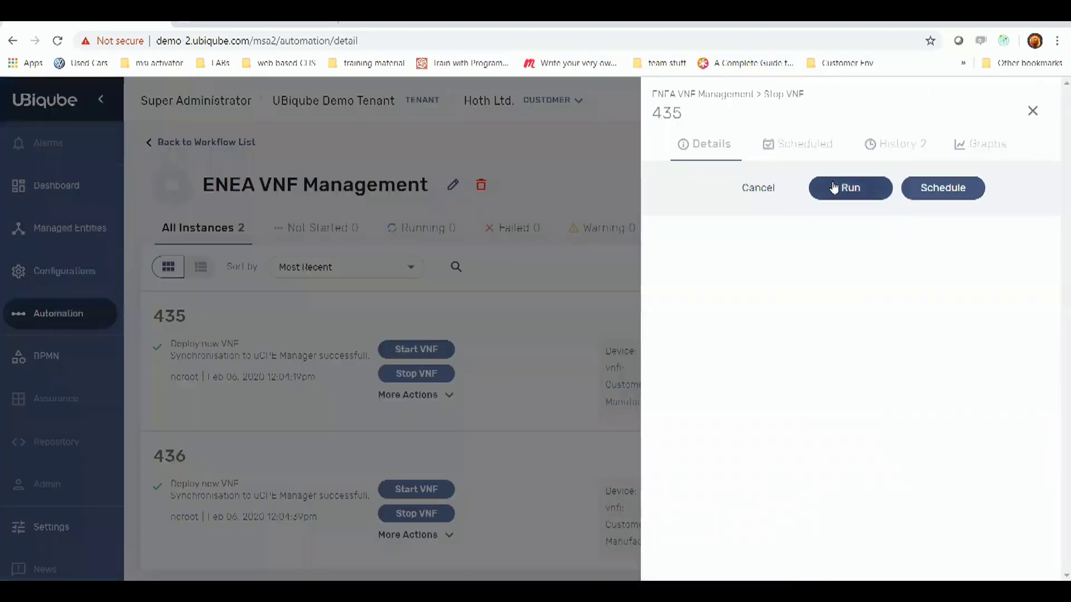
{"action": "left_click", "coordinate": [850, 188]}
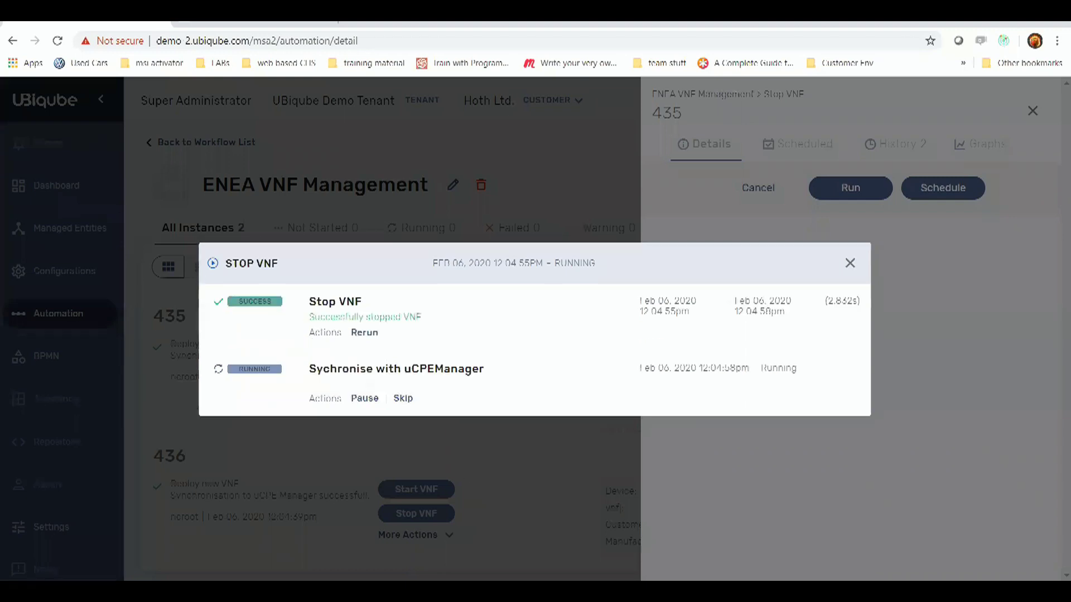
- Confirm flexiwan_ubi shows Stopped in uCPE Manager and close the instance 435 details
{"action": "key", "text": "alt+Tab"}
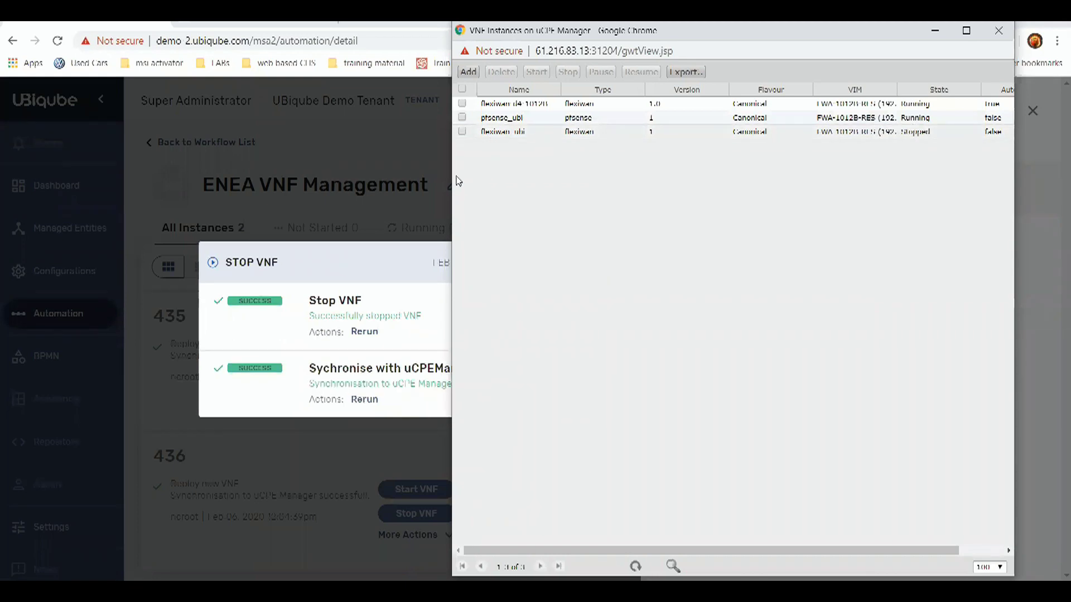
{"action": "left_click", "coordinate": [410, 144]}
{"action": "left_click", "coordinate": [409, 140]}
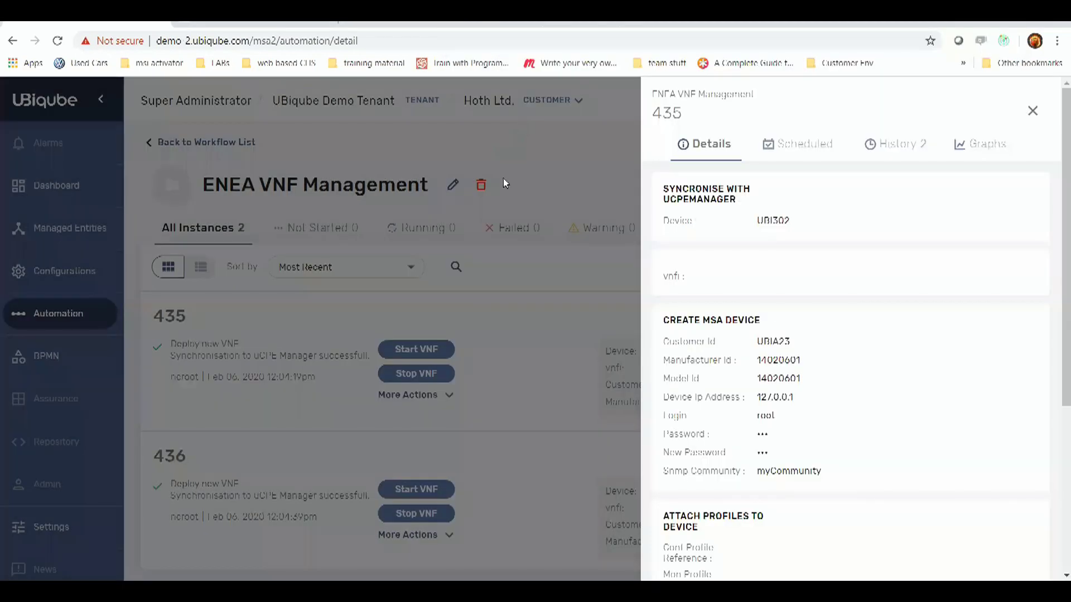
{"action": "left_click", "coordinate": [503, 178]}
- Run Start VNF on instance 435 and confirm flexiwan_ubi is Running again in uCPE Manager
{"action": "left_click", "coordinate": [413, 349]}
{"action": "left_click", "coordinate": [850, 188]}
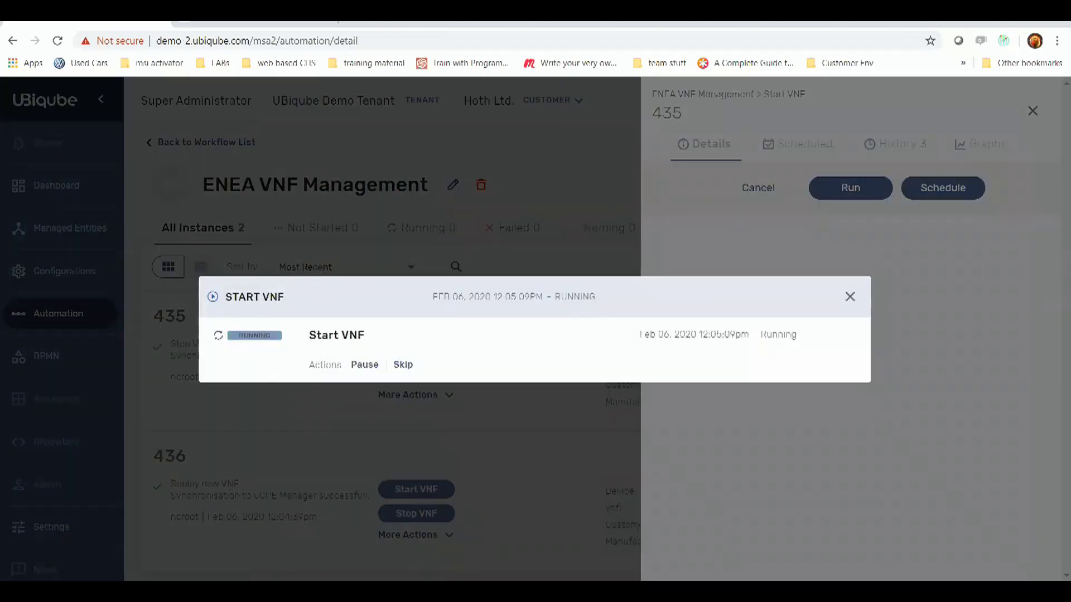
{"action": "key", "text": "alt+Tab"}
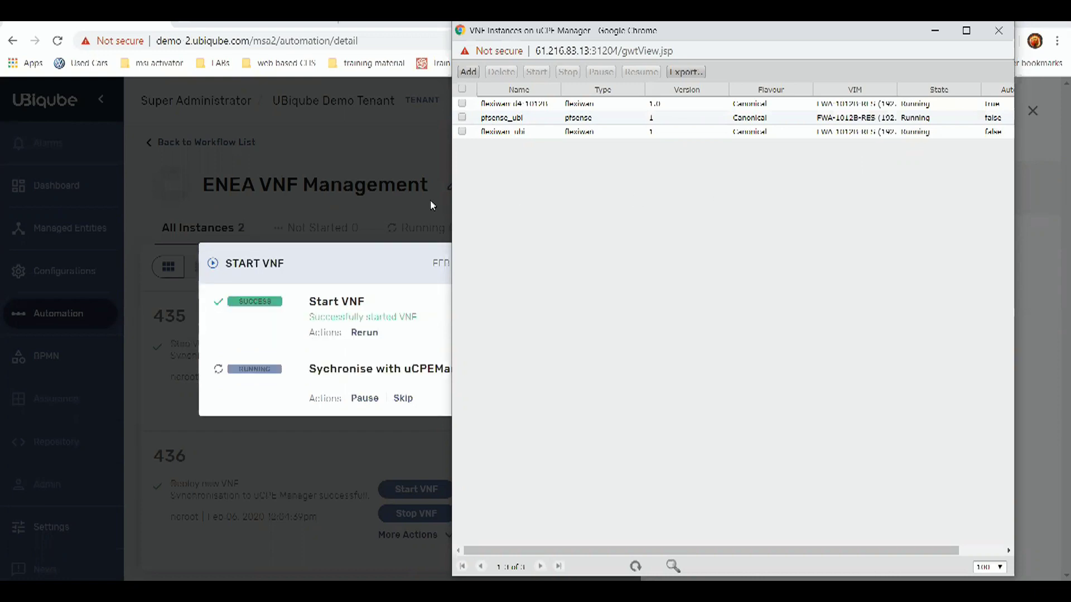
{"action": "left_click", "coordinate": [379, 213]}
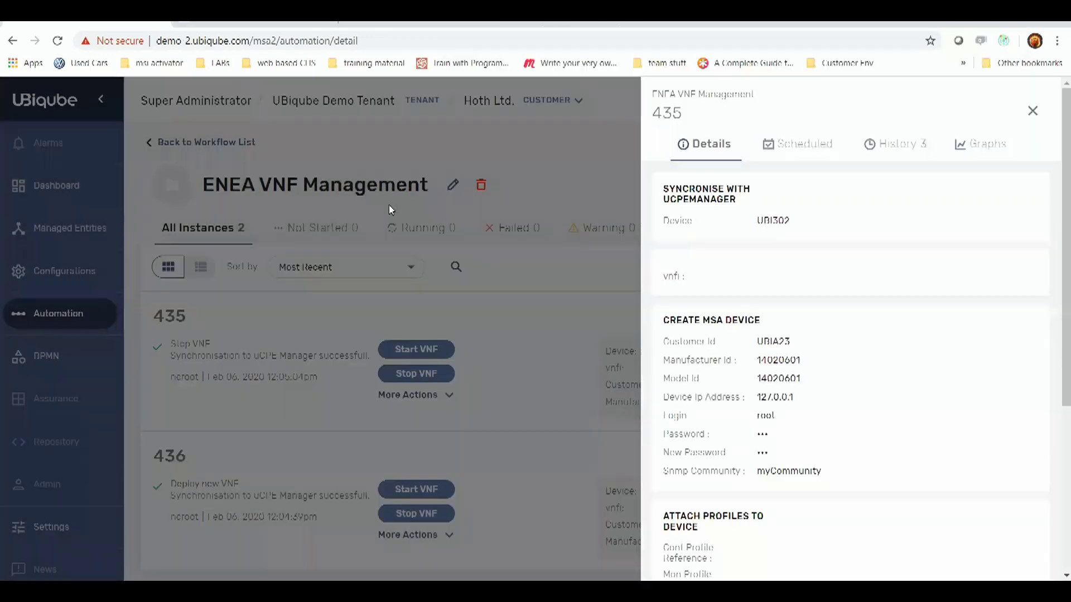
- Run Terminate VNF on instance 435, then check the VNF list in uCPE Manager
{"action": "left_click", "coordinate": [389, 210]}
{"action": "left_click", "coordinate": [444, 397]}
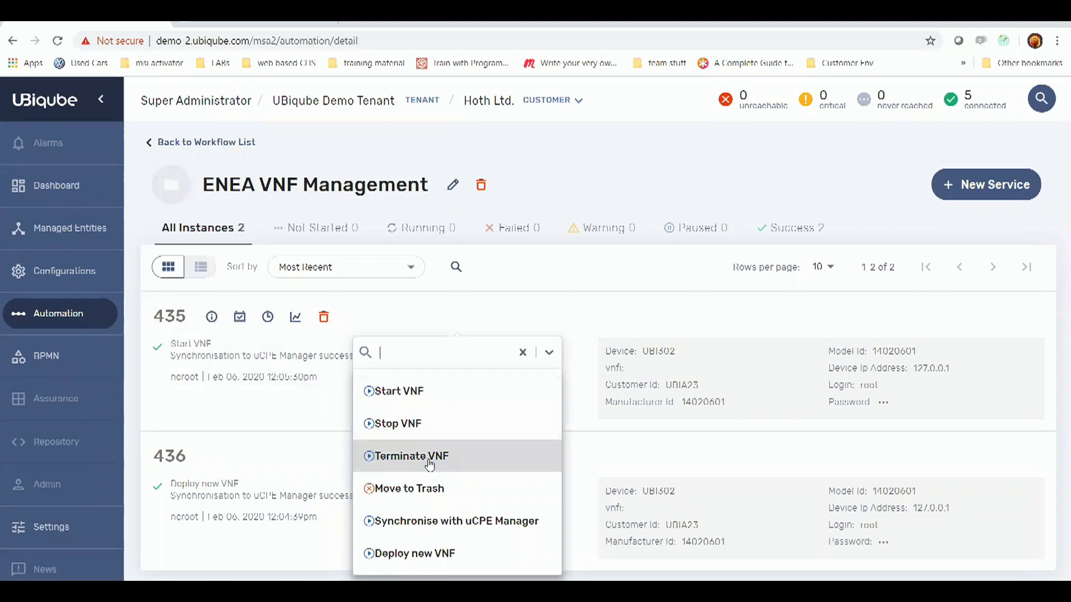
{"action": "left_click", "coordinate": [429, 459]}
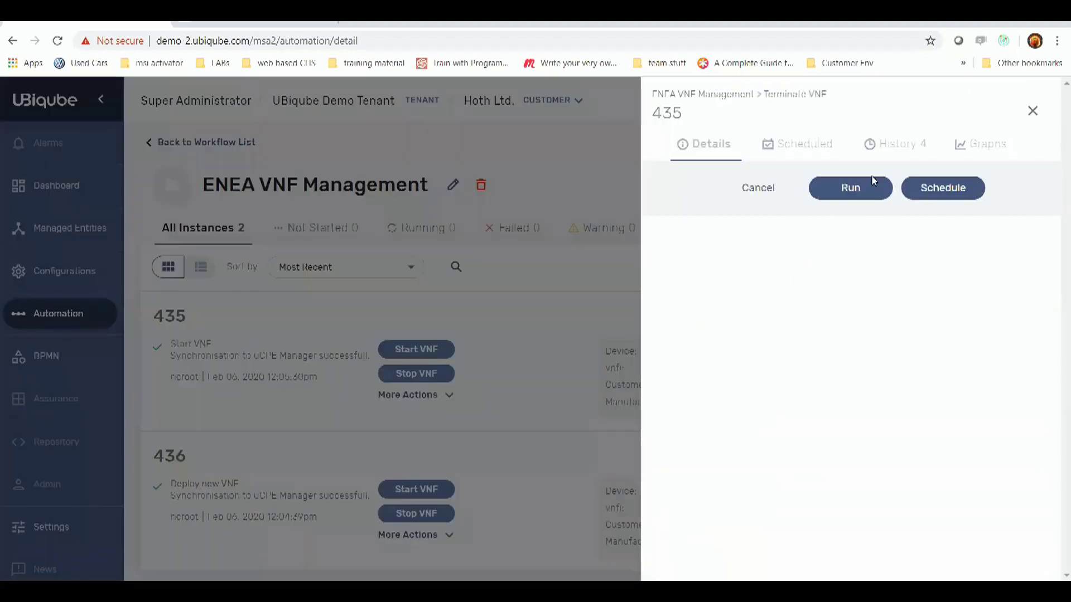
{"action": "left_click", "coordinate": [849, 189]}
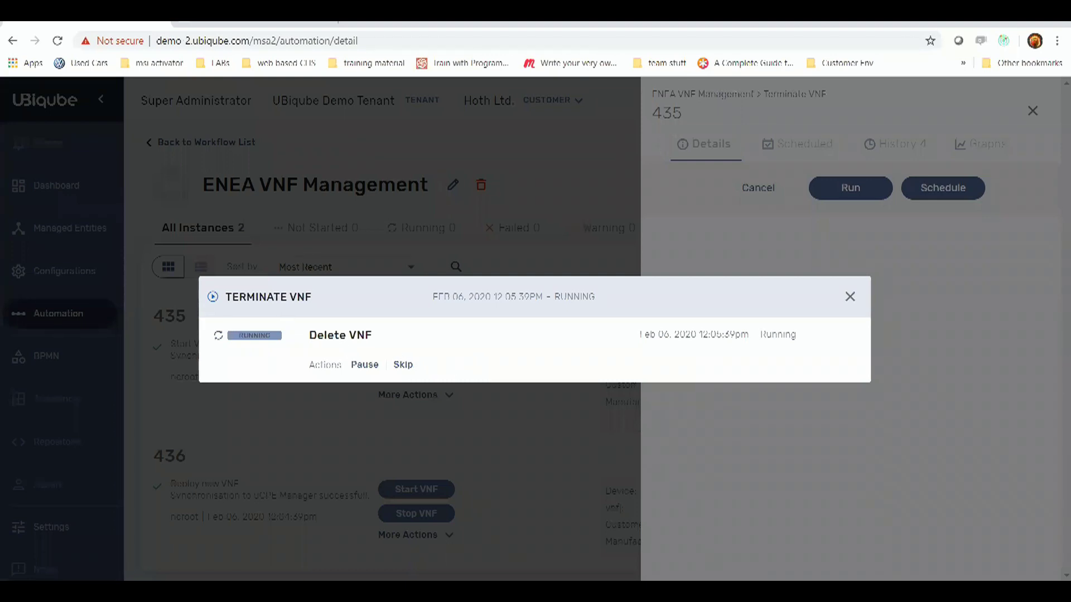
{"action": "key", "text": "alt+Tab"}
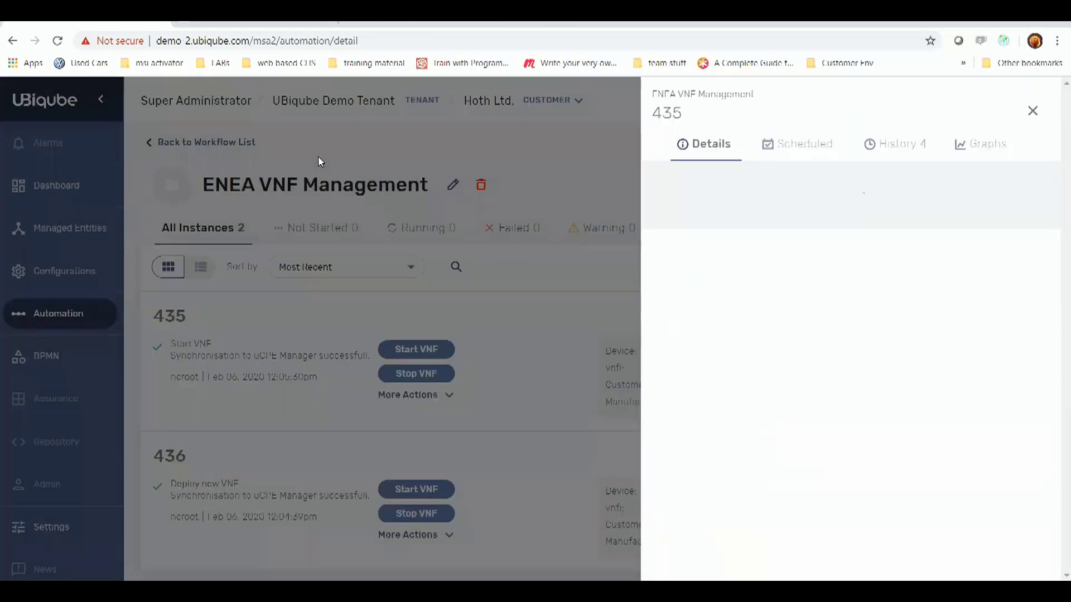
- Confirm Managed Entities now shows four entries including pfsense_ubi, then return to the Automation workflows
{"action": "left_click", "coordinate": [166, 190]}
{"action": "left_click", "coordinate": [54, 238]}
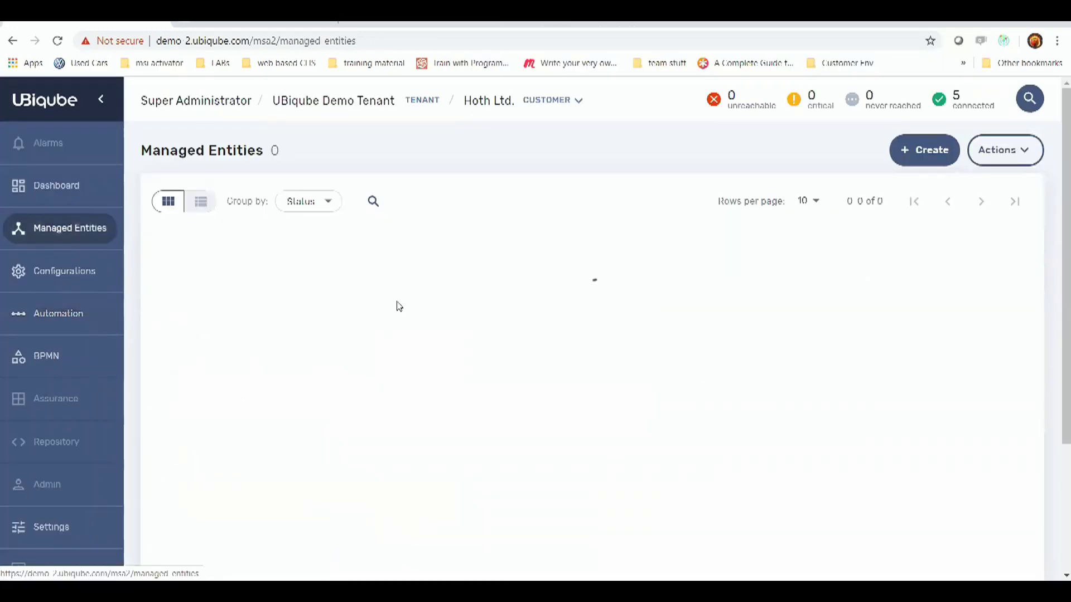
{"action": "scroll", "coordinate": [396, 303], "scroll_direction": "down", "scroll_amount": 5}
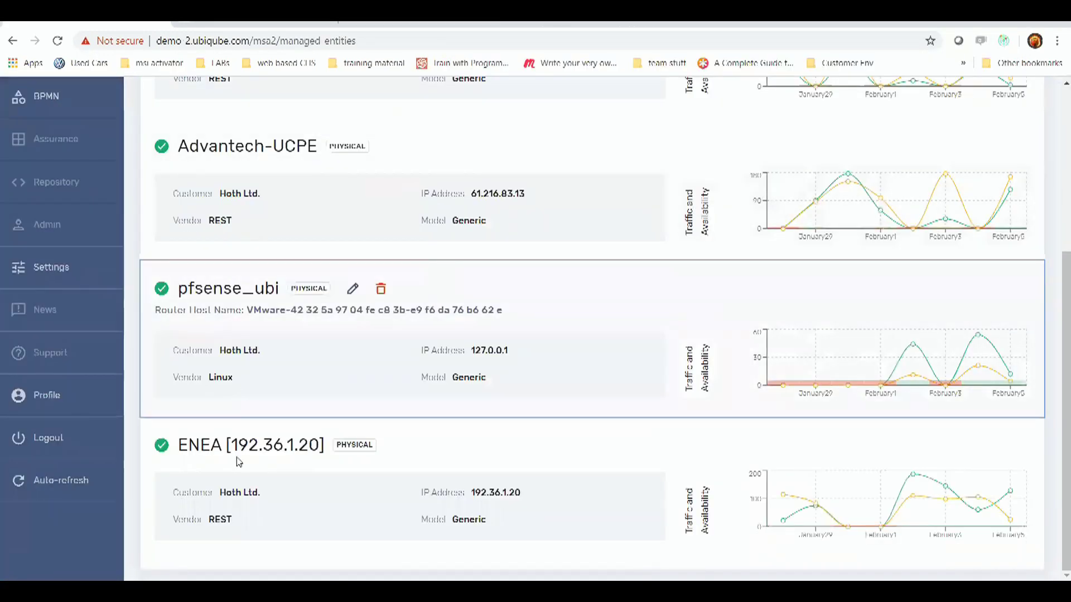
{"action": "scroll", "coordinate": [521, 234], "scroll_direction": "up", "scroll_amount": 4}
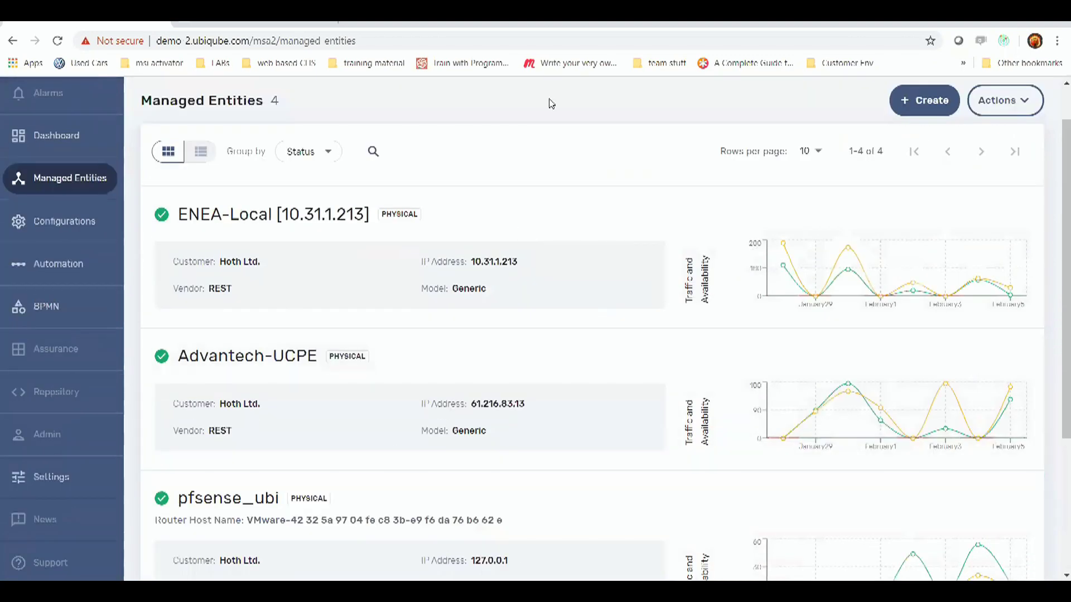
{"action": "left_click", "coordinate": [75, 276]}
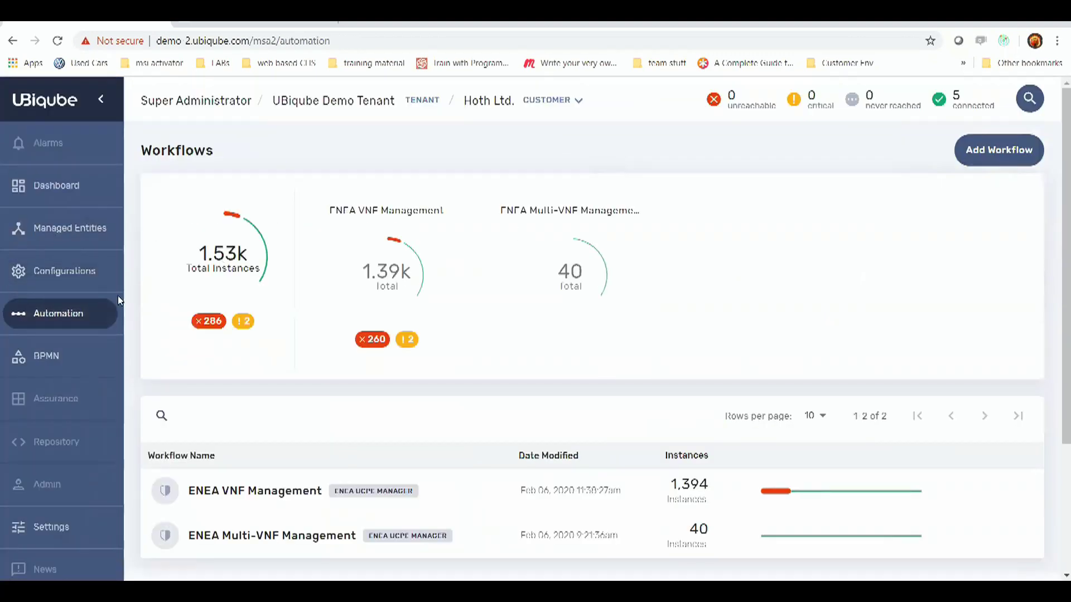
- Run Terminate VNF on ENEA VNF Management instance 436, then check the uCPE Manager VNF list
{"action": "left_click", "coordinate": [262, 491]}
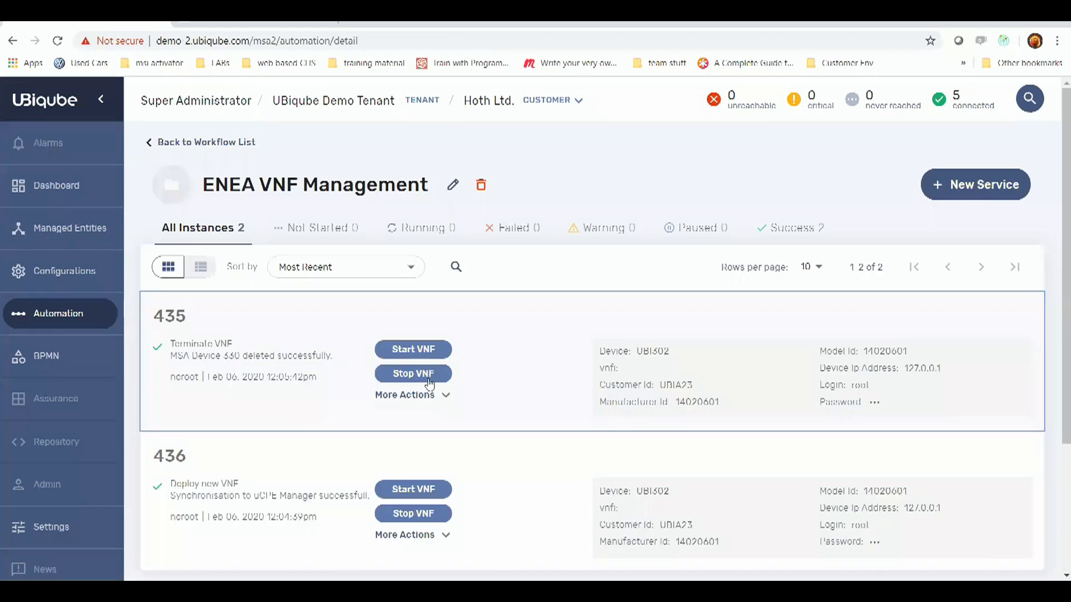
{"action": "scroll", "coordinate": [429, 384], "scroll_direction": "down", "scroll_amount": 3}
{"action": "left_click", "coordinate": [442, 353]}
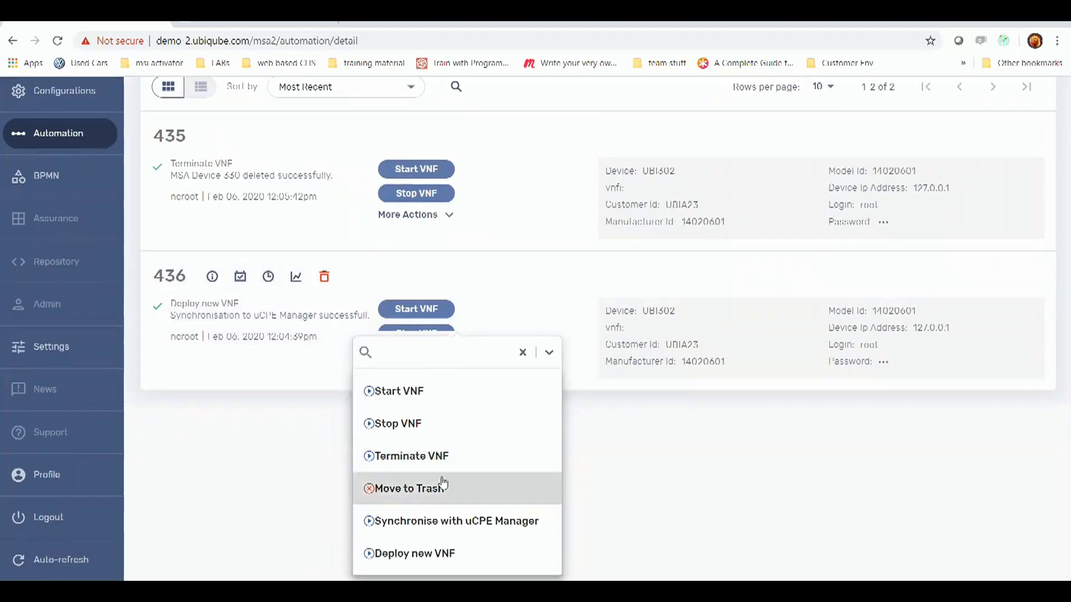
{"action": "left_click", "coordinate": [449, 453]}
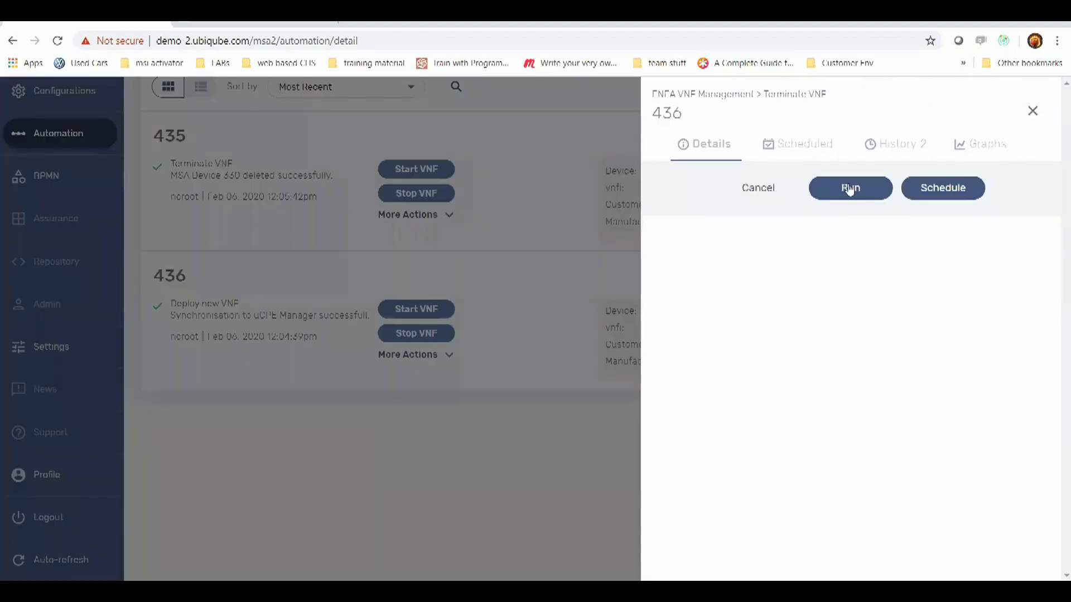
{"action": "left_click", "coordinate": [852, 187]}
{"action": "key", "text": "alt+Tab"}
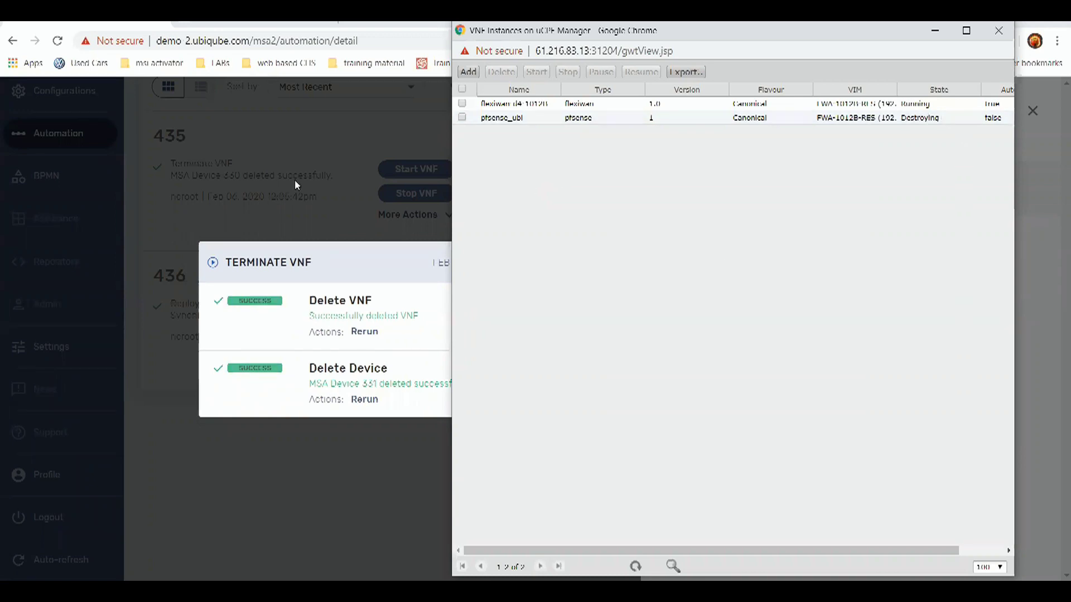
- Verify Managed Entities now lists three entries, with pfsense_ubi removed
{"action": "left_click", "coordinate": [345, 149]}
{"action": "left_click", "coordinate": [295, 158]}
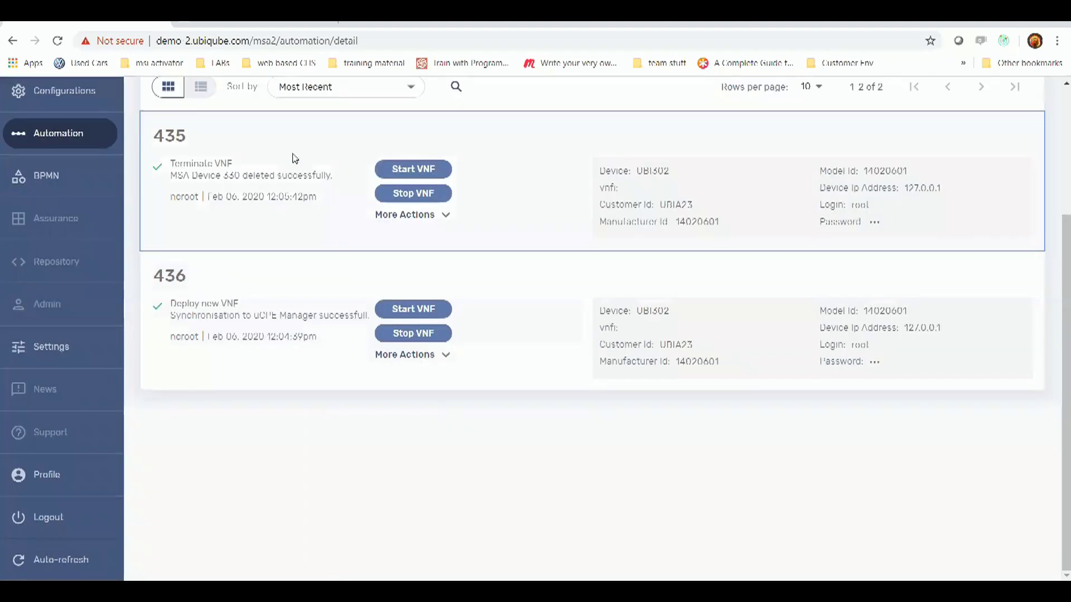
{"action": "scroll", "coordinate": [279, 164], "scroll_direction": "up", "scroll_amount": 3}
{"action": "left_click", "coordinate": [43, 184]}
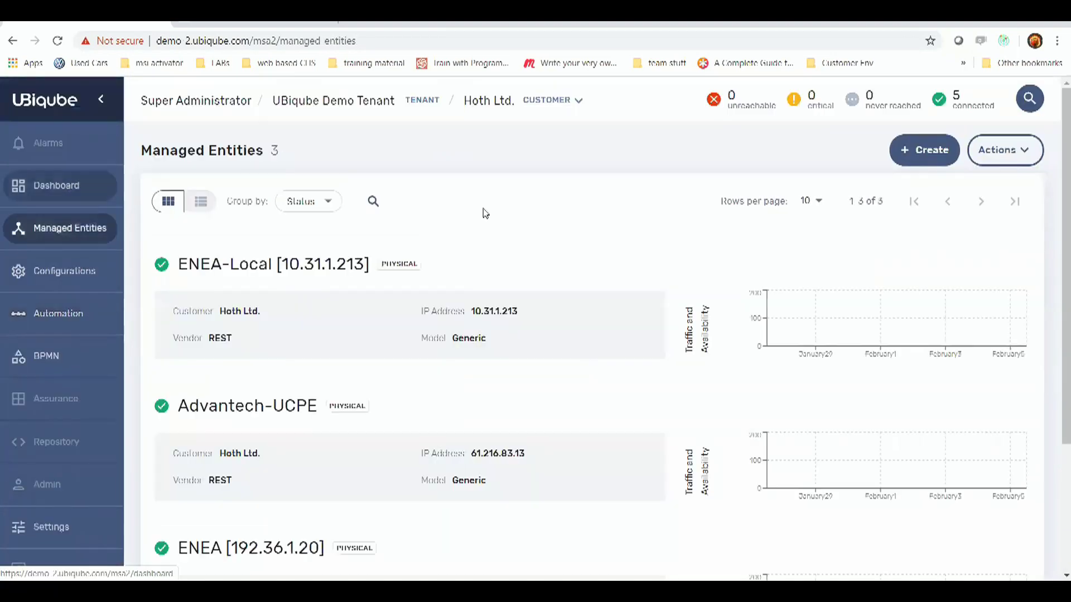
{"action": "scroll", "coordinate": [480, 215], "scroll_direction": "down", "scroll_amount": 3}
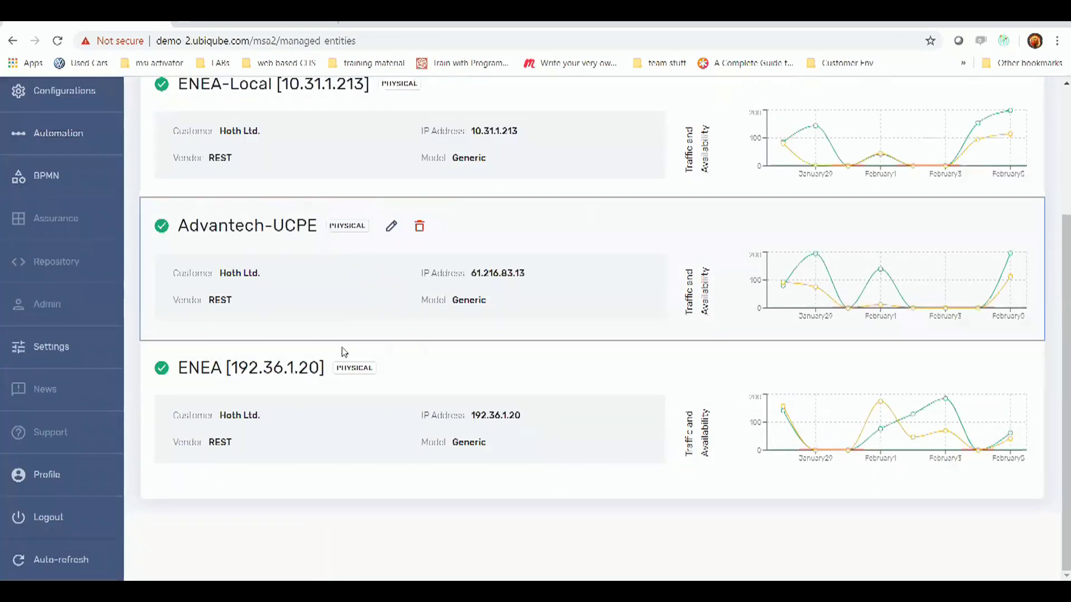
{"action": "scroll", "coordinate": [343, 380], "scroll_direction": "up", "scroll_amount": 3}
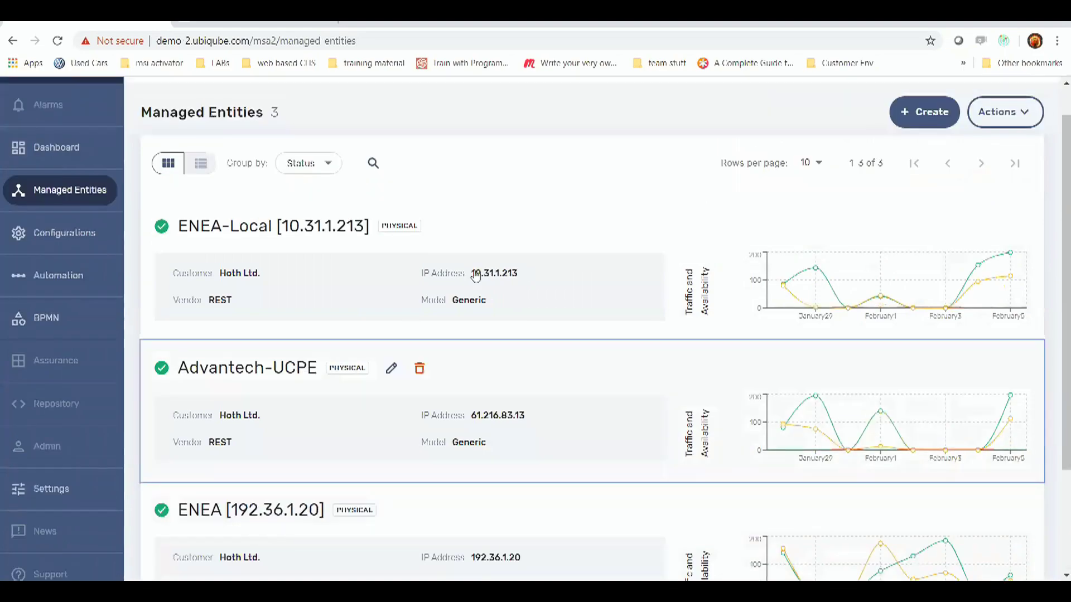